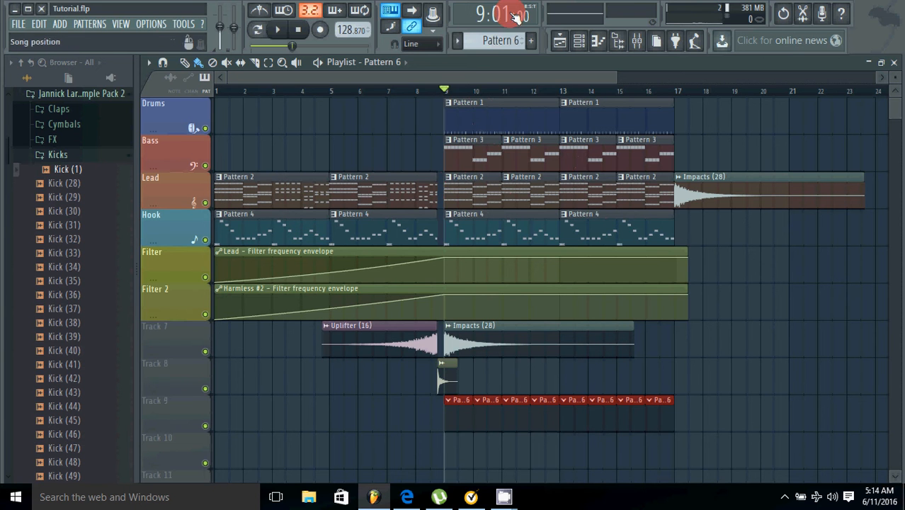
# Play the song arrangement from bar 9 to about bar 13 and stop playback
pyautogui.moveTo(610, 77); pyautogui.dragTo(692, 65)
pyautogui.click(279, 29)
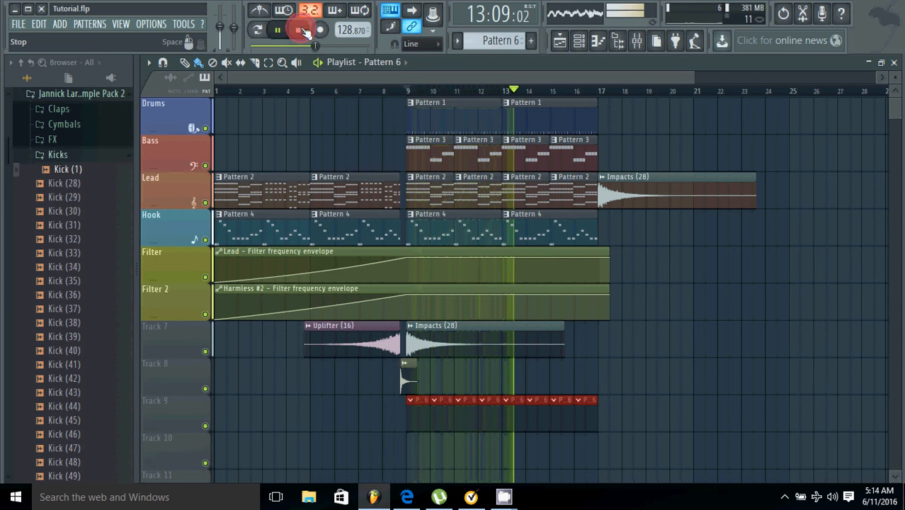
pyautogui.click(298, 29)
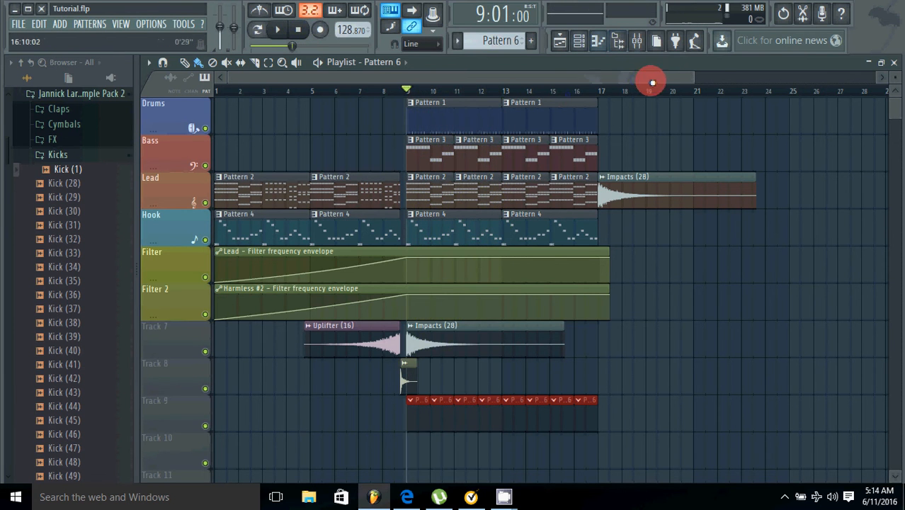
pyautogui.moveTo(687, 82); pyautogui.dragTo(709, 70)
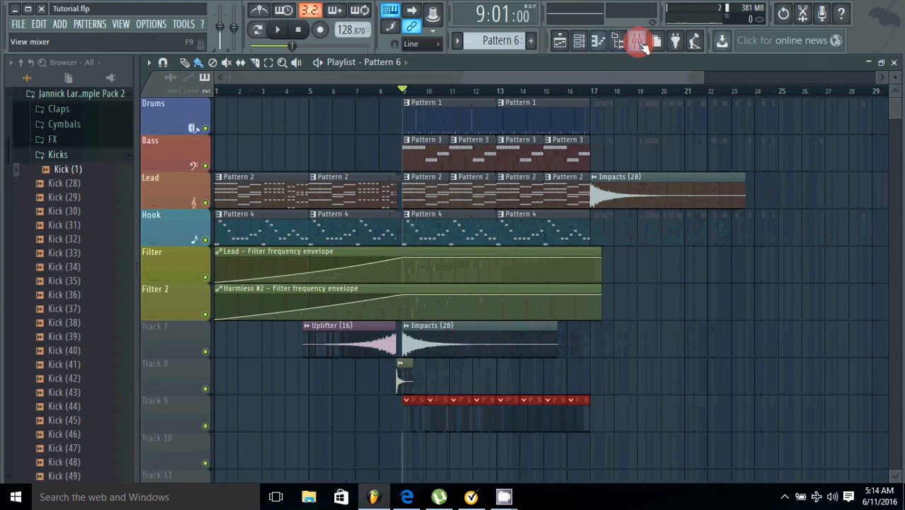
# Add the Kick (1) sample as a new channel above Grv Kick 28 in the channel rack
pyautogui.click(640, 43)
pyautogui.click(578, 40)
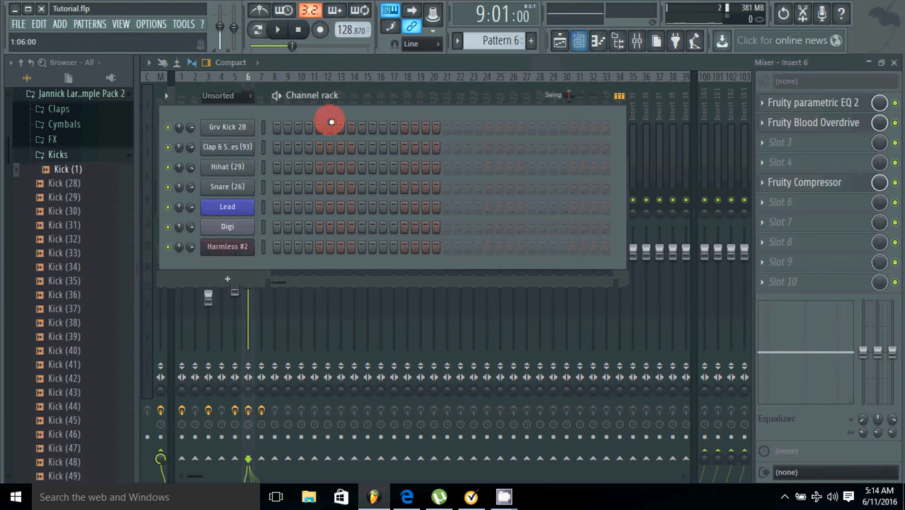
pyautogui.moveTo(407, 99)
pyautogui.mouseDown()
pyautogui.moveTo(564, 169)
pyautogui.moveTo(412, 85)
pyautogui.moveTo(412, 93)
pyautogui.moveTo(420, 86)
pyautogui.mouseUp()
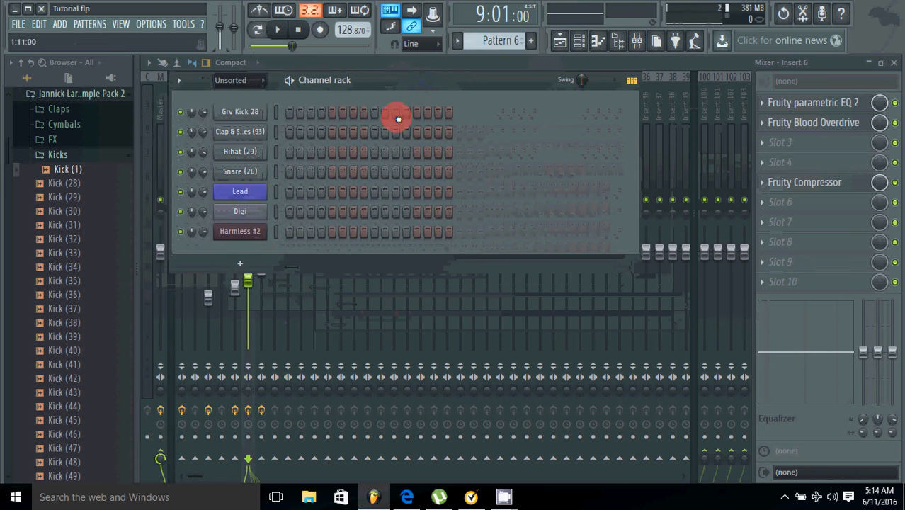
pyautogui.moveTo(67, 170); pyautogui.dragTo(235, 110)
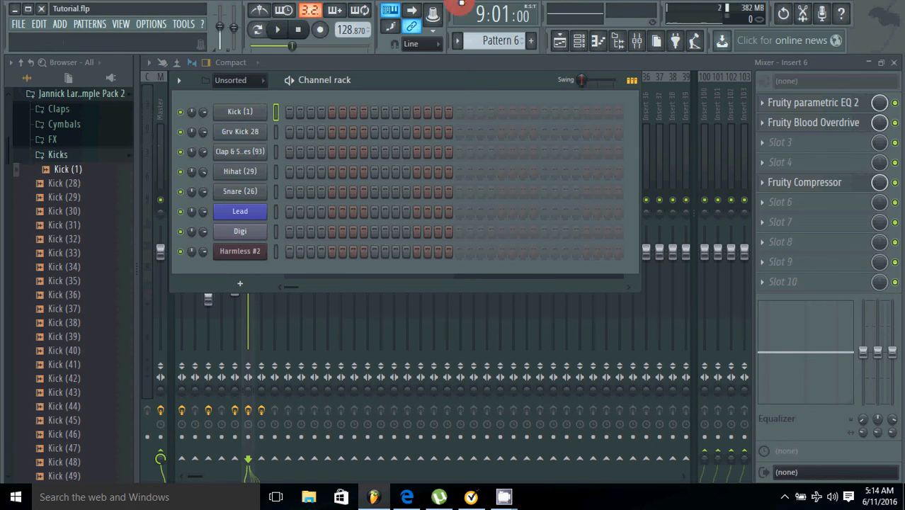
# Fill every fourth step of the Kick (1) channel in Pattern 6
pyautogui.moveTo(497, 44)
pyautogui.mouseDown()
pyautogui.moveTo(499, 53)
pyautogui.moveTo(497, 43)
pyautogui.mouseUp()
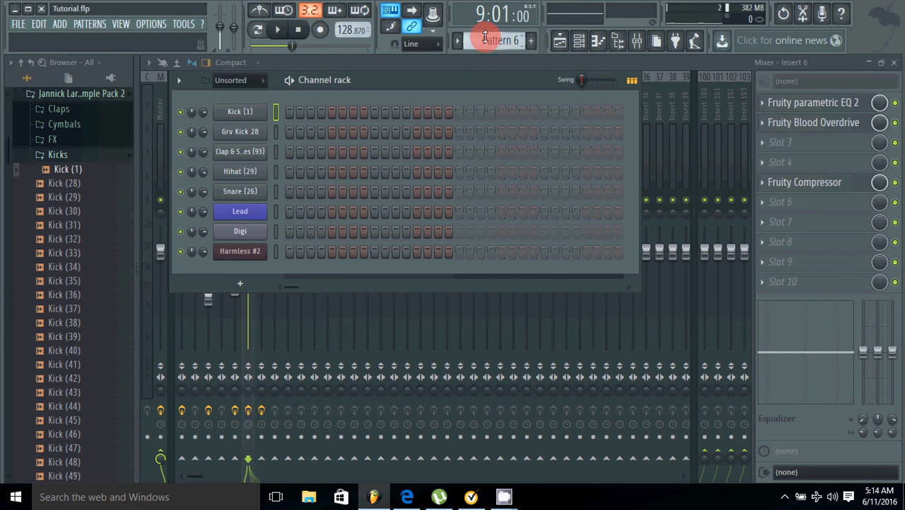
pyautogui.rightClick(242, 113)
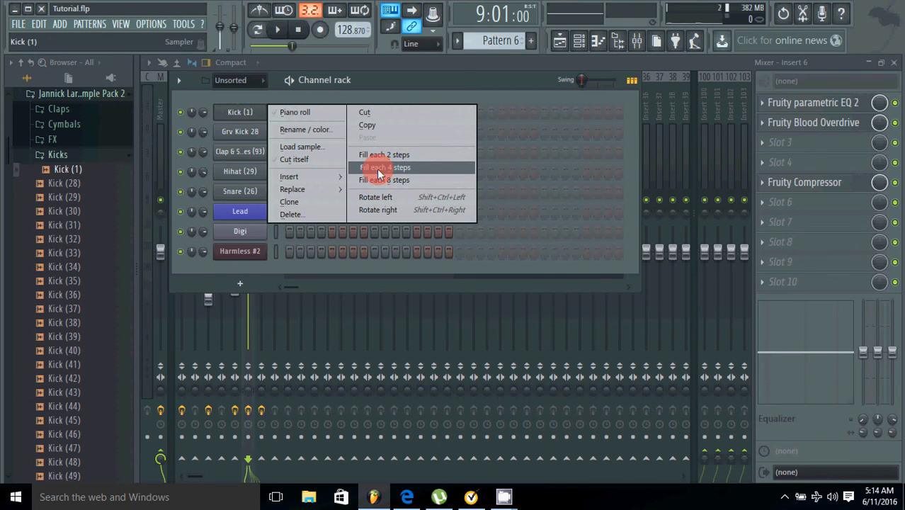
pyautogui.click(377, 168)
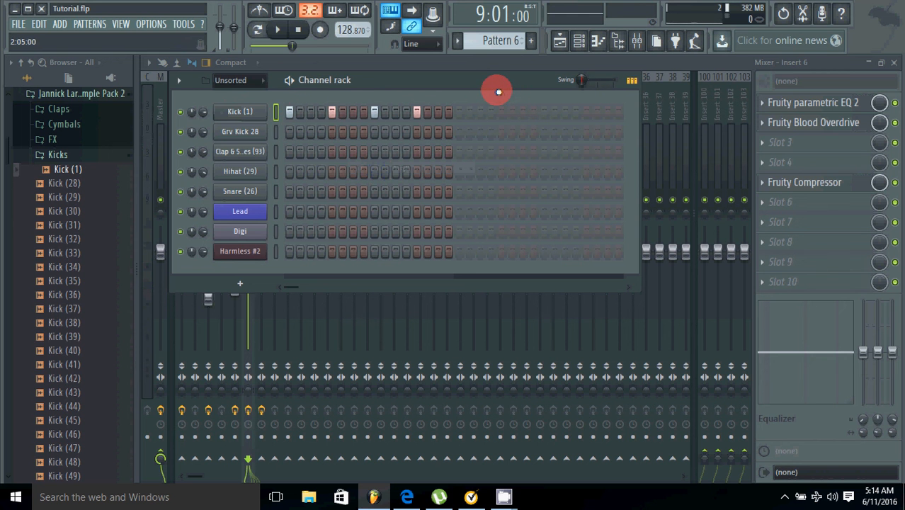
# Switch playback from song mode to pattern mode, audition Pattern 6 and stop it
pyautogui.click(257, 29)
pyautogui.click(278, 29)
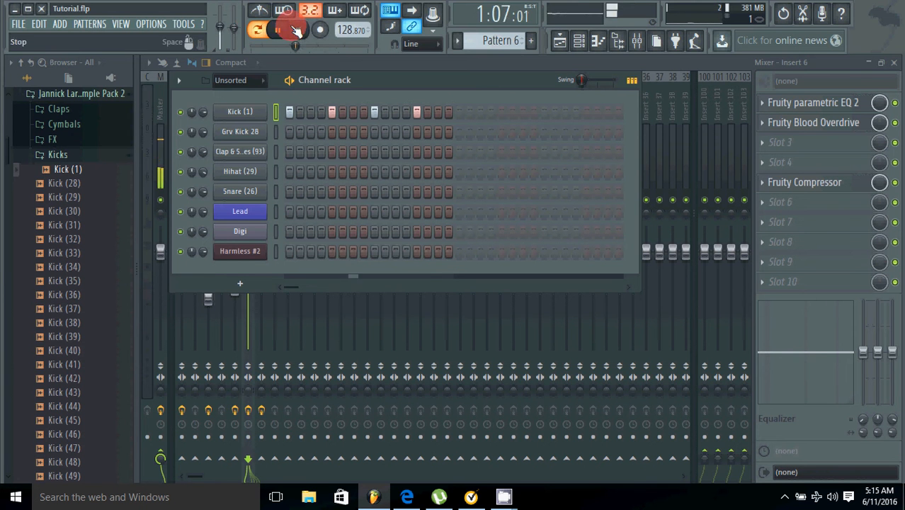
pyautogui.click(296, 30)
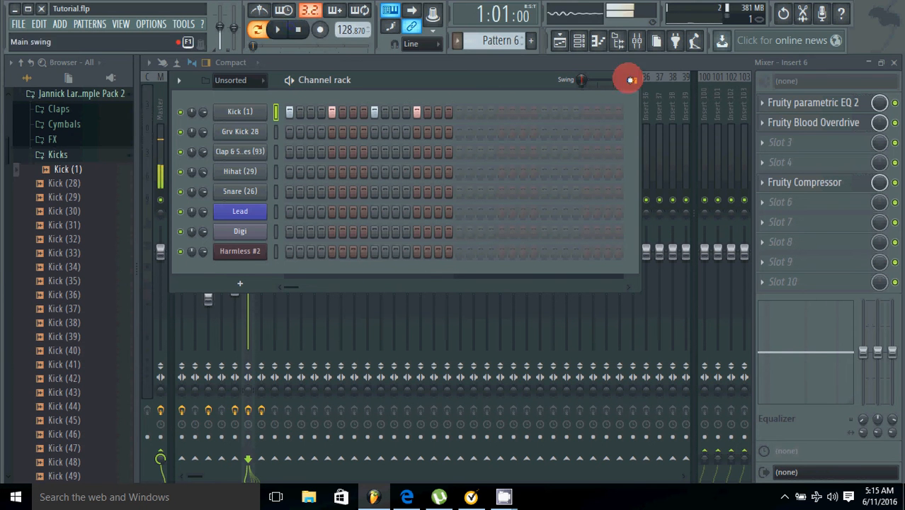
# Route the Kick (1) channel to mixer track 10 and bring up the mixer
pyautogui.click(252, 113)
pyautogui.moveTo(535, 182); pyautogui.dragTo(554, 133)
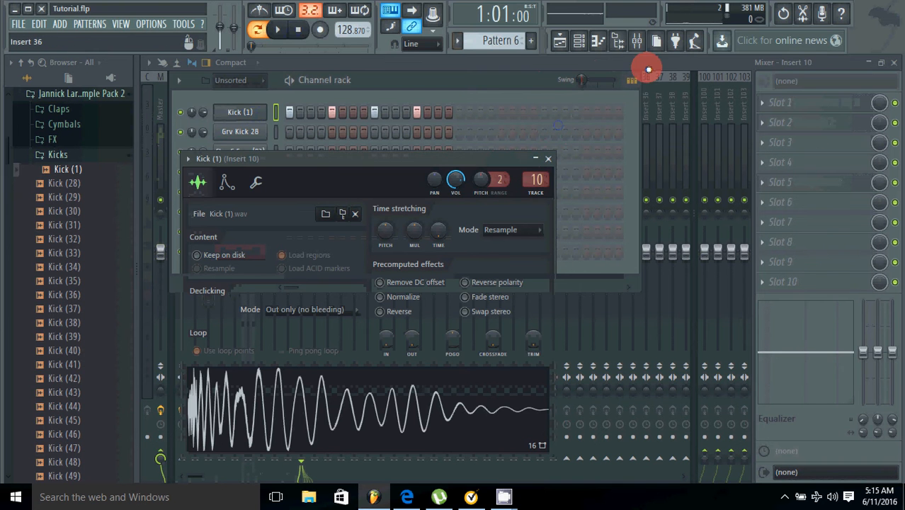
pyautogui.click(641, 73)
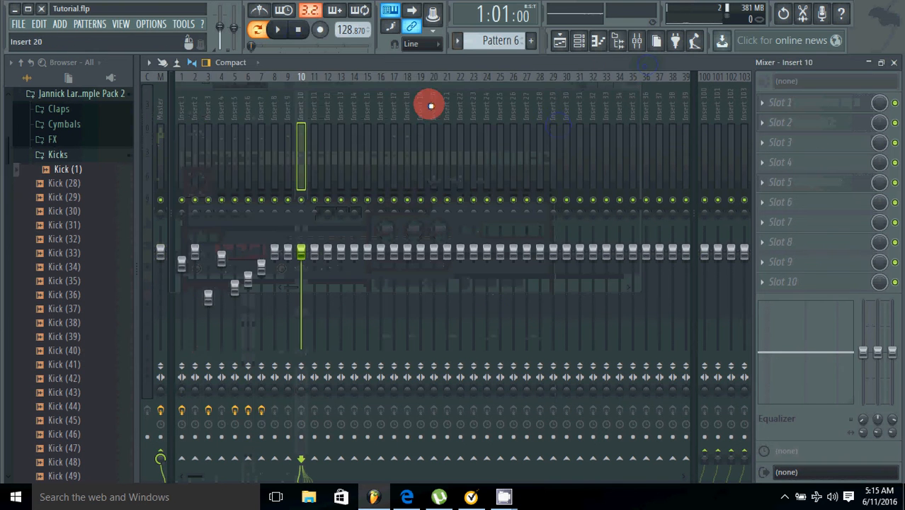
# Examine the Pattern 6 clips on playlist Track 9 and the Insert 10 track in the mixer
pyautogui.click(579, 41)
pyautogui.click(581, 46)
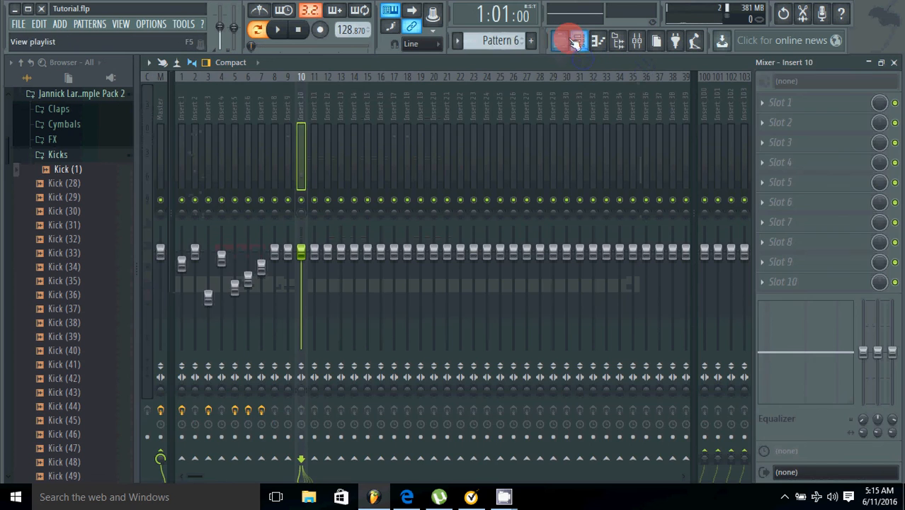
pyautogui.click(575, 43)
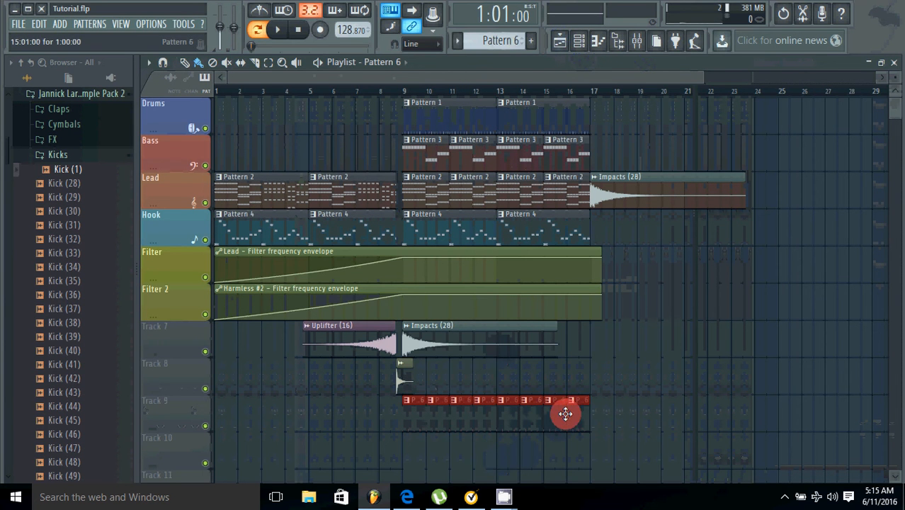
pyautogui.moveTo(596, 423)
pyautogui.mouseDown()
pyautogui.moveTo(401, 408)
pyautogui.moveTo(570, 420)
pyautogui.mouseUp()
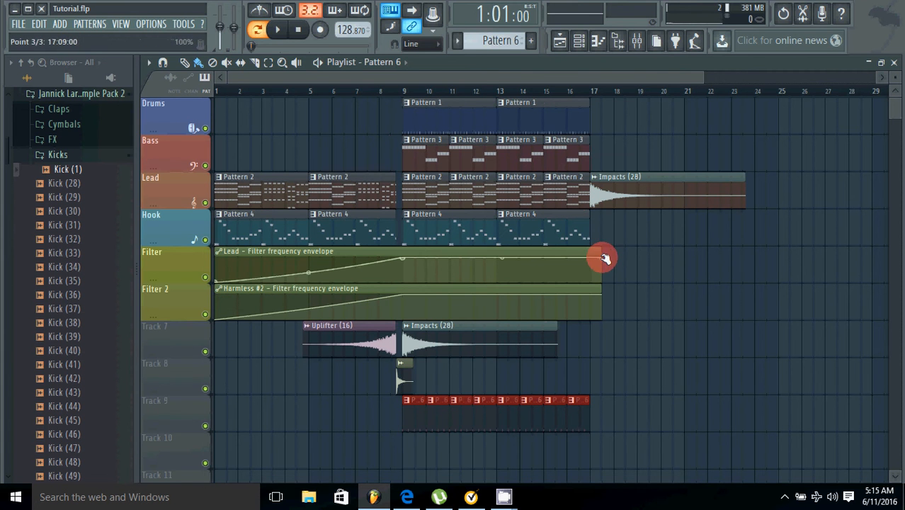
pyautogui.click(637, 39)
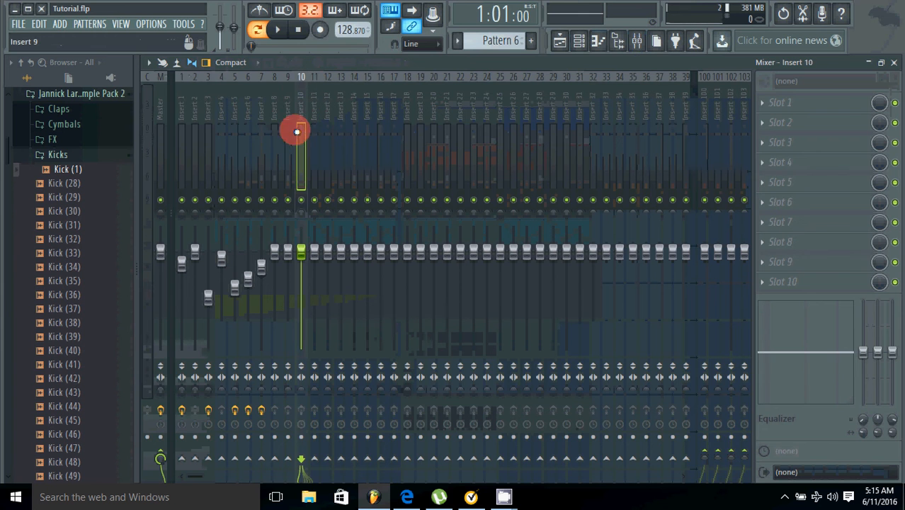
pyautogui.click(566, 38)
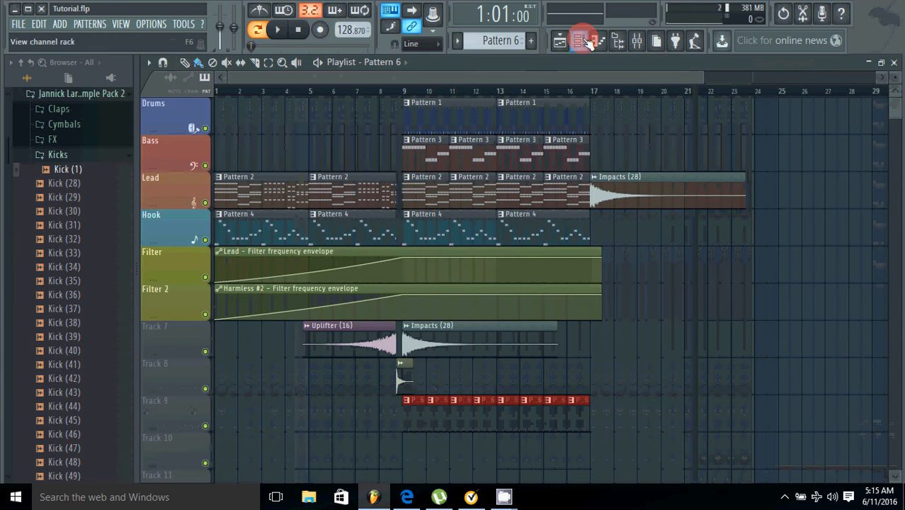
# Check the mixer track assignment in the Kick (1) channel settings and close them
pyautogui.click(587, 42)
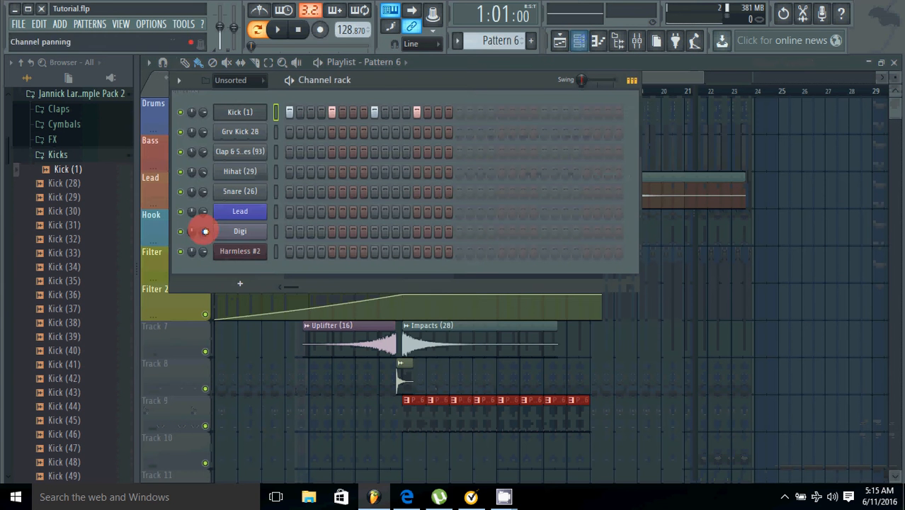
pyautogui.click(261, 112)
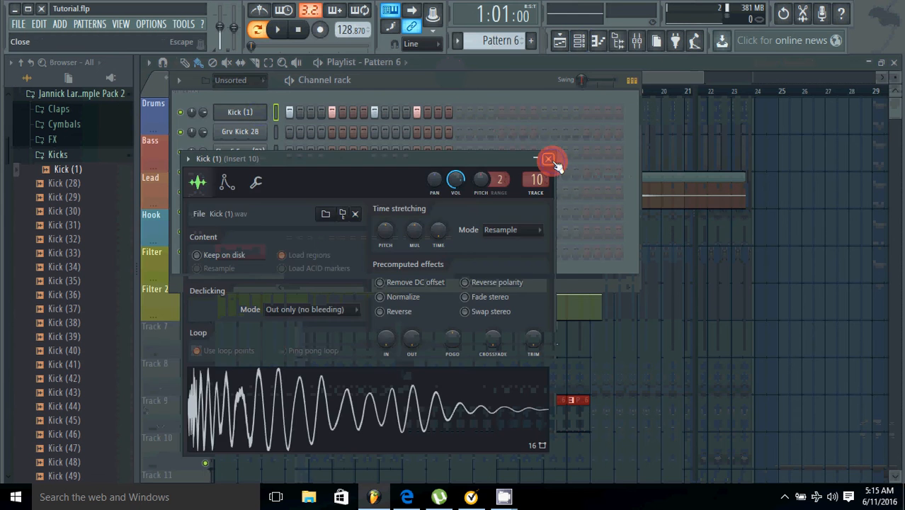
pyautogui.click(550, 159)
# Load Fruity Peak Controller into effect slot 1 of Insert 10 and close its window
pyautogui.click(637, 41)
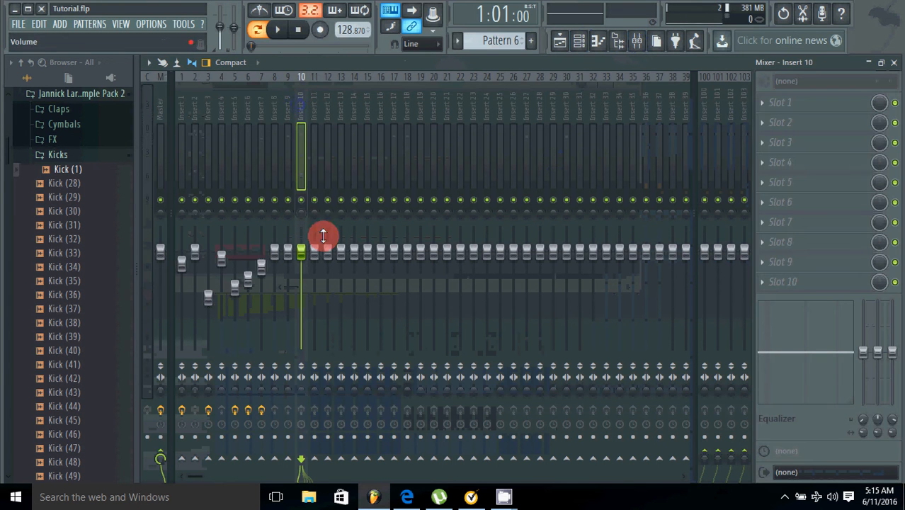
pyautogui.click(764, 105)
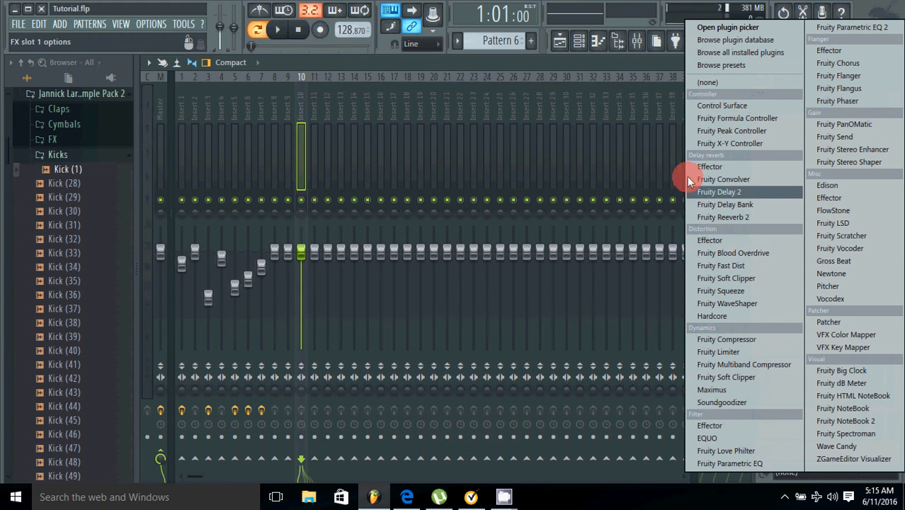
pyautogui.click(638, 70)
pyautogui.click(751, 105)
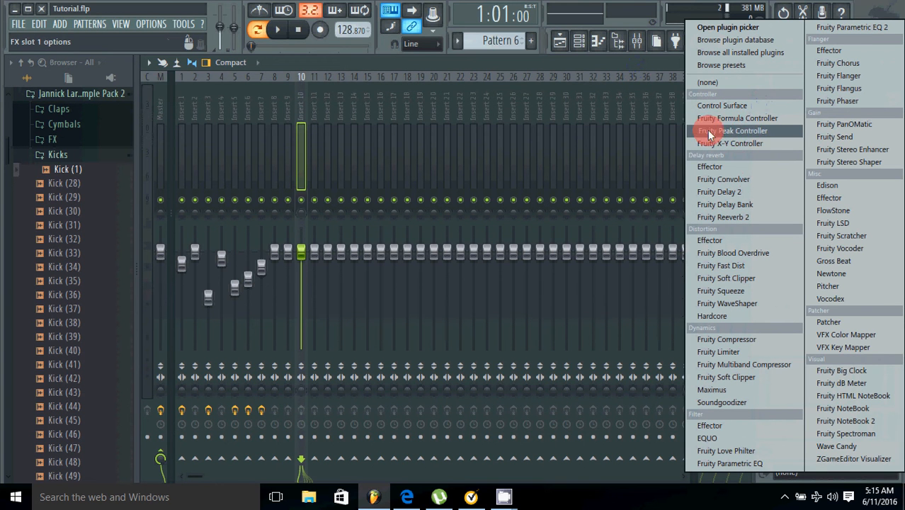
pyautogui.click(765, 132)
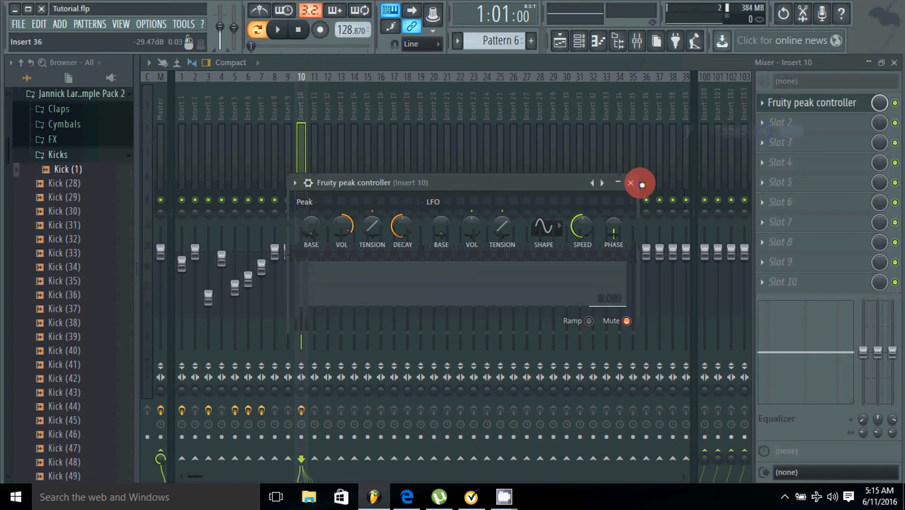
pyautogui.click(631, 183)
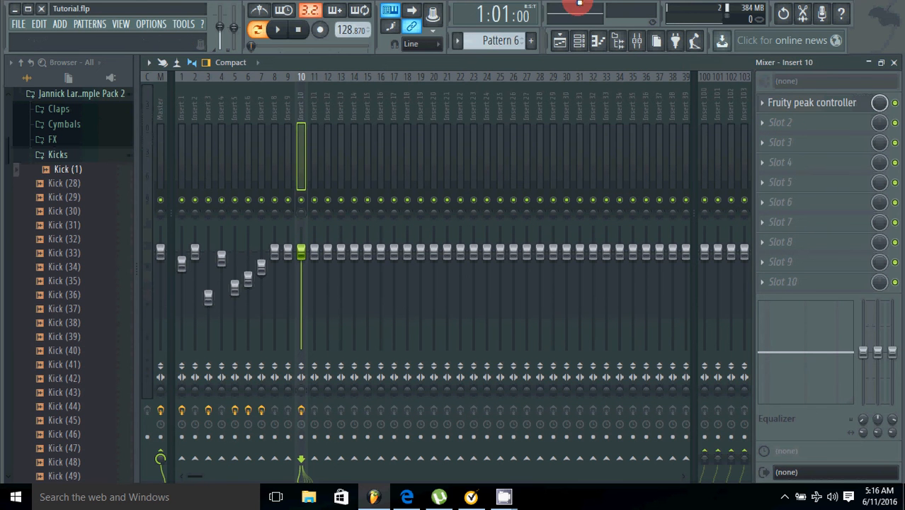
# Play Pattern 6, toggling the Fruity Peak Controller on Insert 10 to compare the kick's sound, and stop playback
pyautogui.click(578, 41)
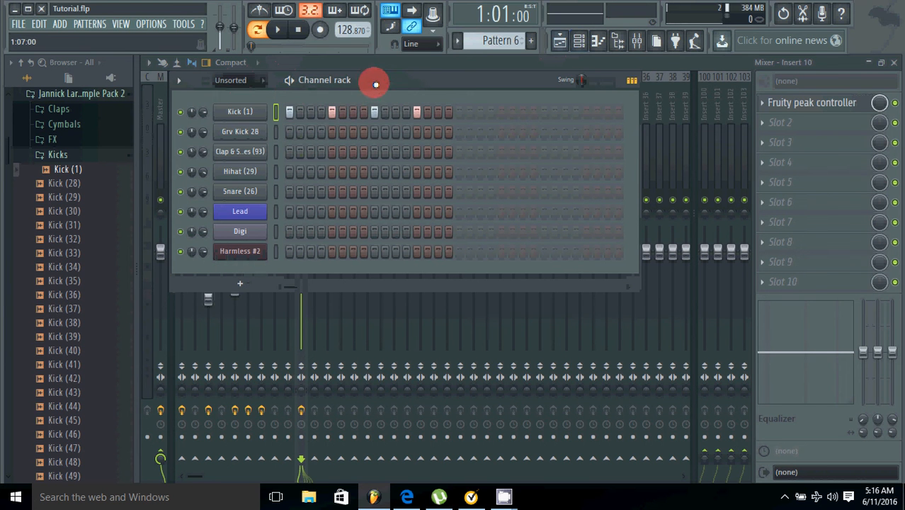
pyautogui.click(276, 37)
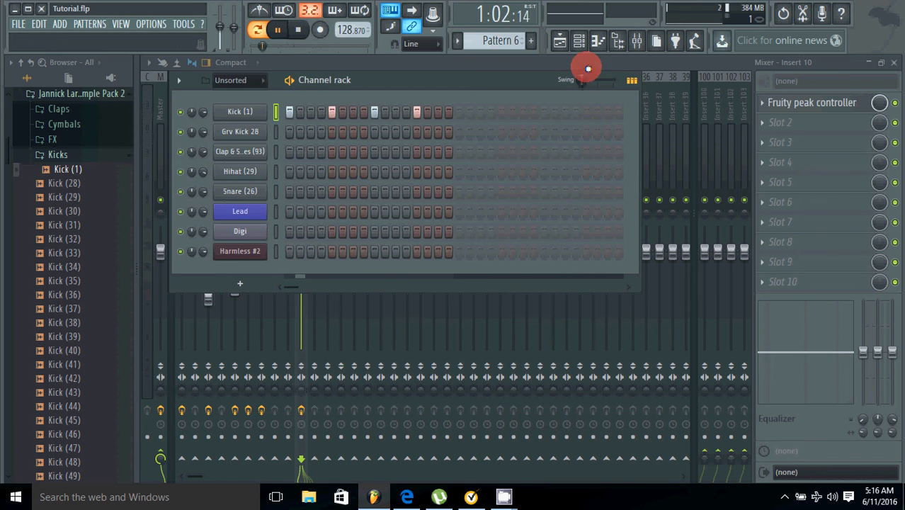
pyautogui.click(621, 70)
pyautogui.moveTo(301, 409); pyautogui.dragTo(333, 390)
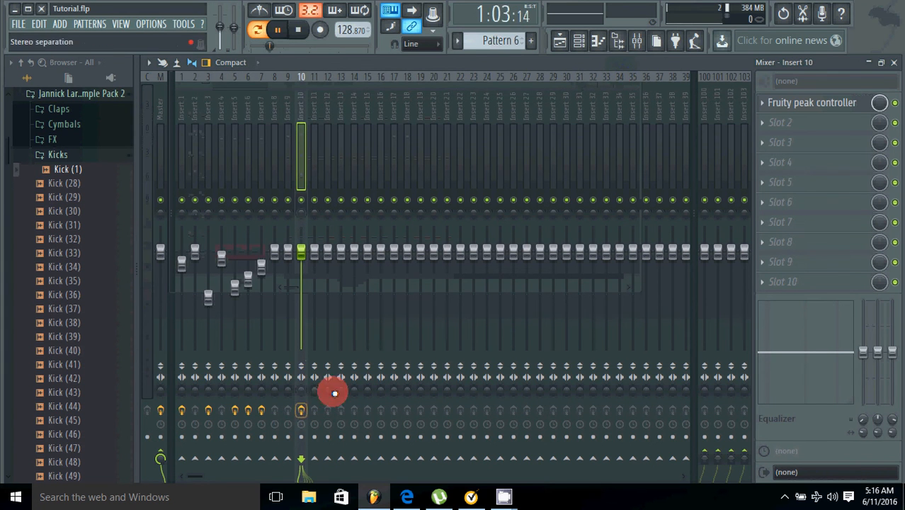
pyautogui.click(895, 103)
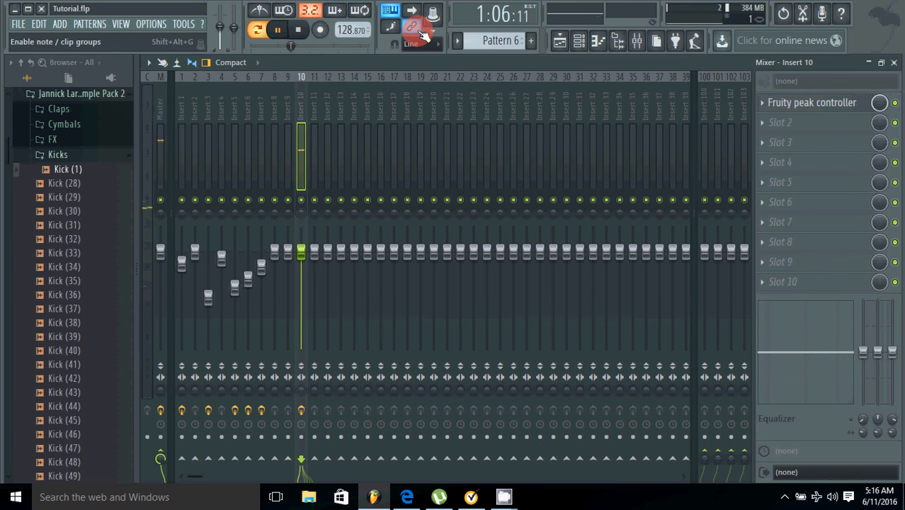
pyautogui.click(559, 41)
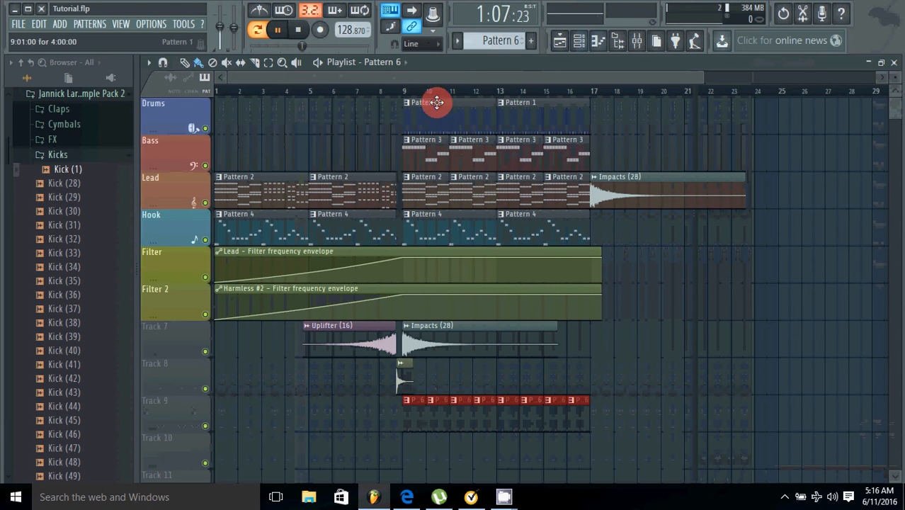
pyautogui.click(298, 30)
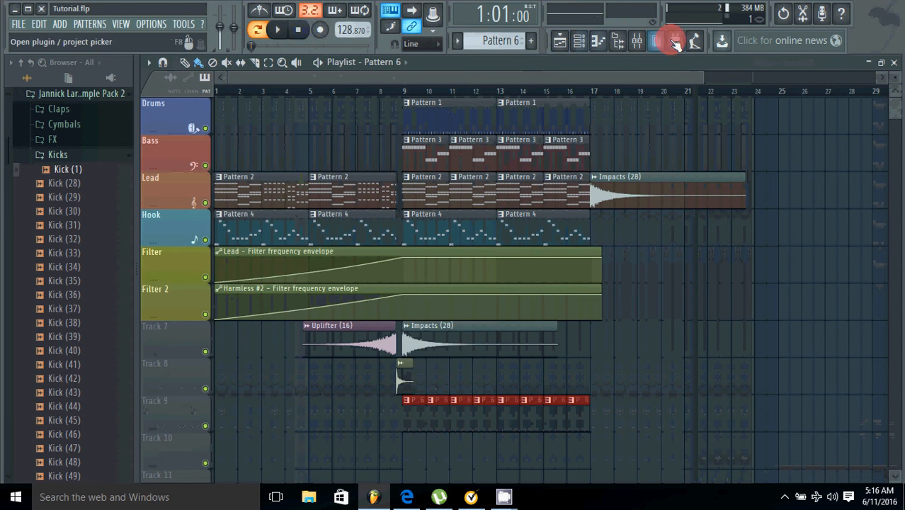
pyautogui.click(637, 41)
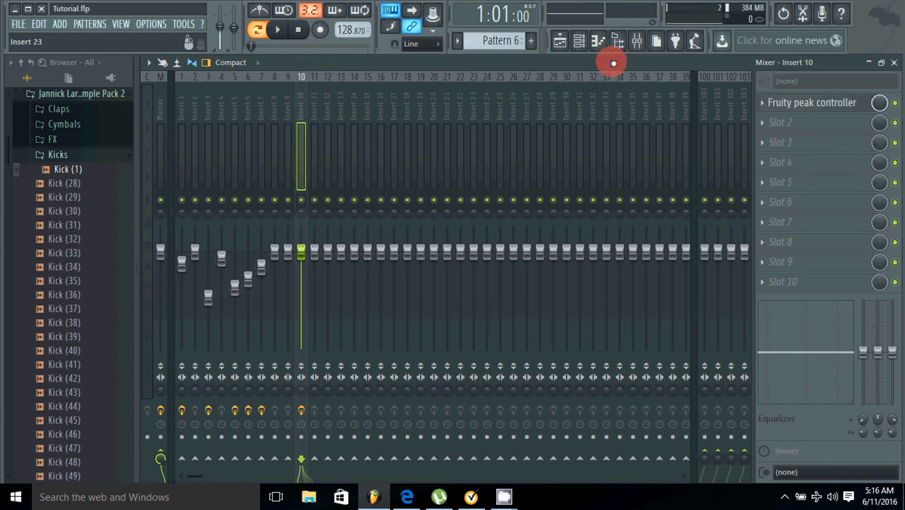
pyautogui.click(579, 40)
pyautogui.click(561, 40)
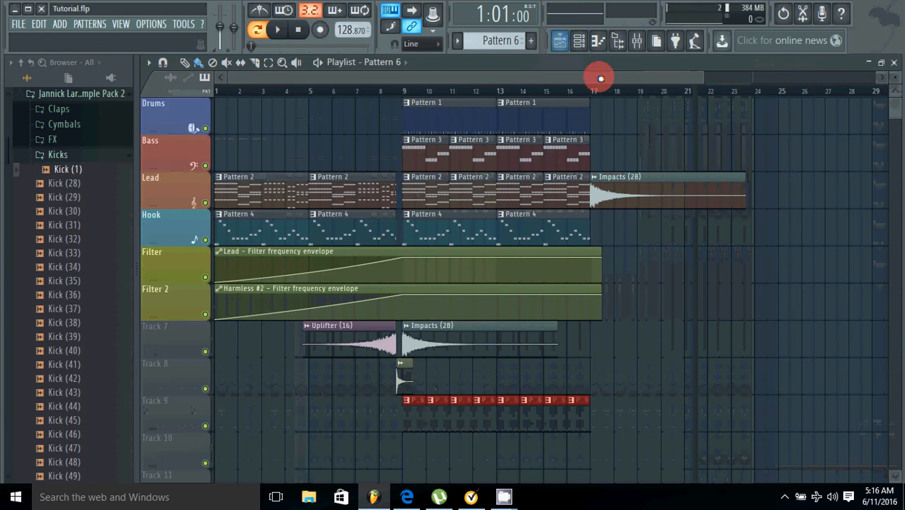
# Select Insert 5 in the mixer and solo it
pyautogui.click(637, 40)
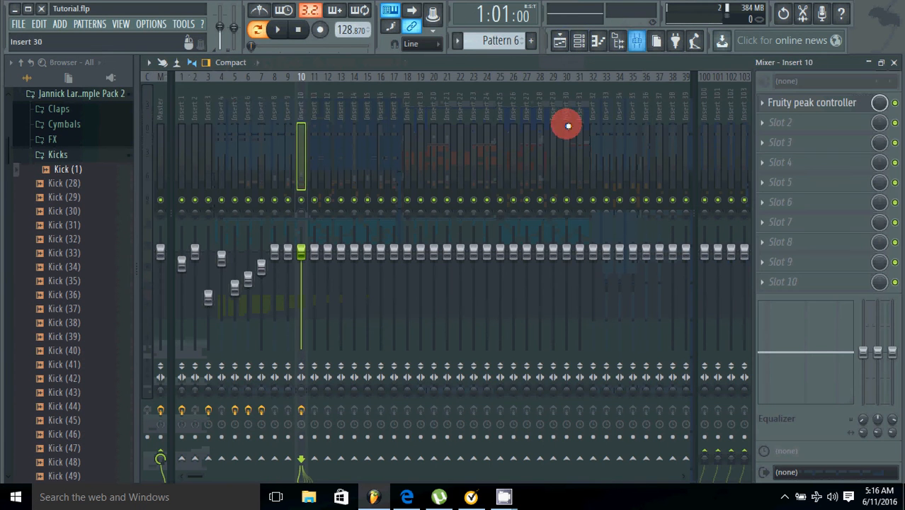
pyautogui.click(231, 114)
pyautogui.rightClick(235, 201)
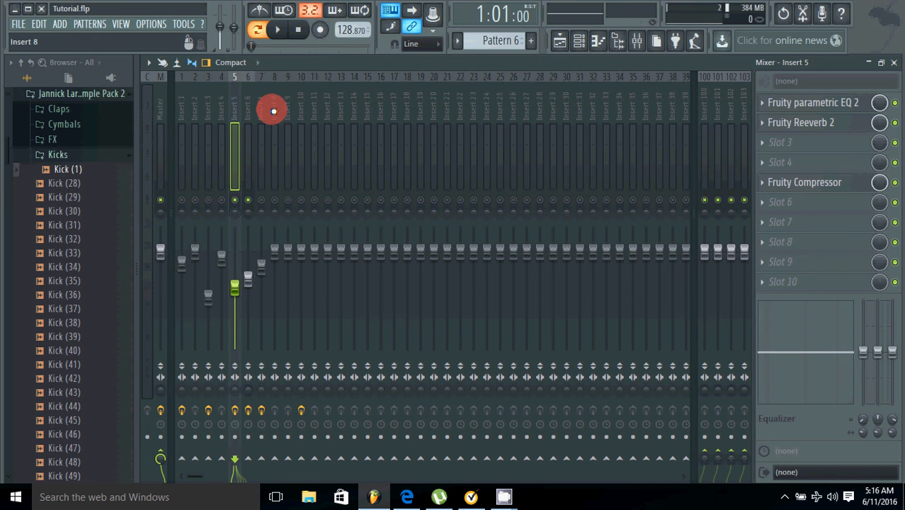
# Play the song from bar 9 of the playlist to hear the soloed synth tracks, then stop playback
pyautogui.click(280, 32)
pyautogui.click(598, 40)
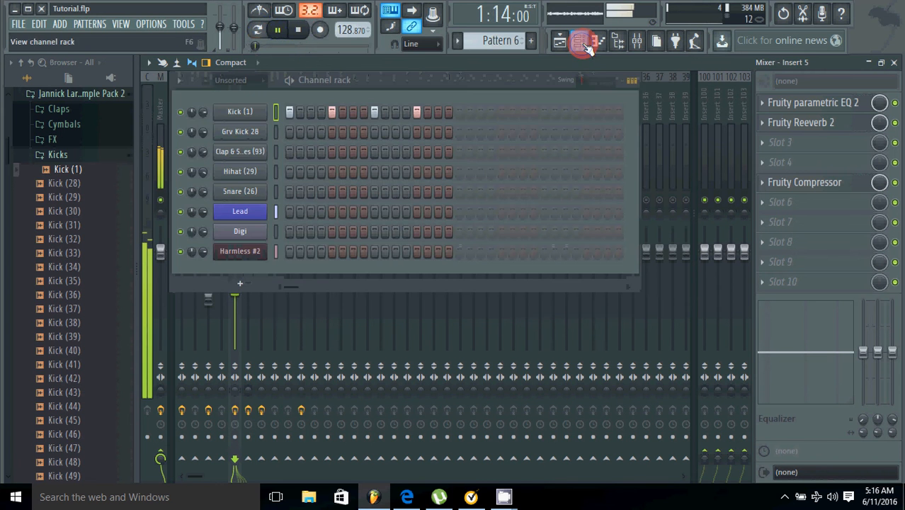
pyautogui.click(559, 40)
pyautogui.click(457, 68)
pyautogui.click(404, 91)
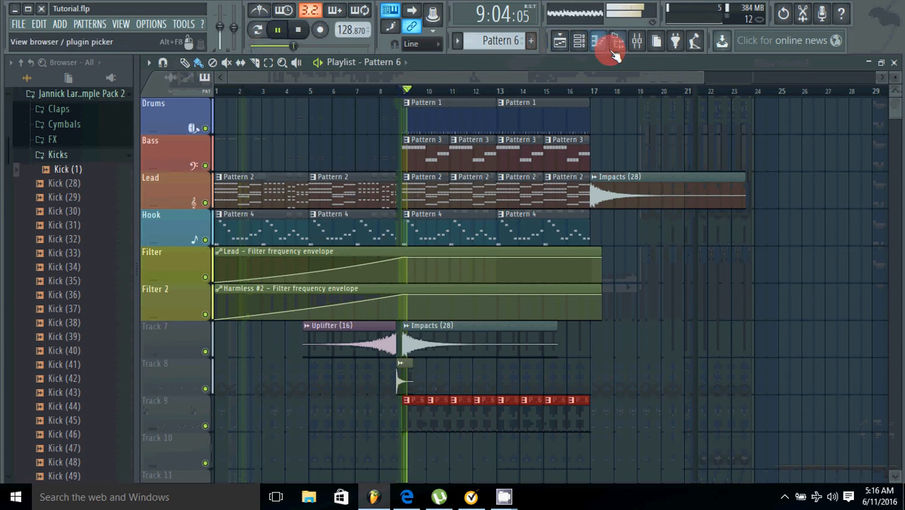
pyautogui.click(639, 41)
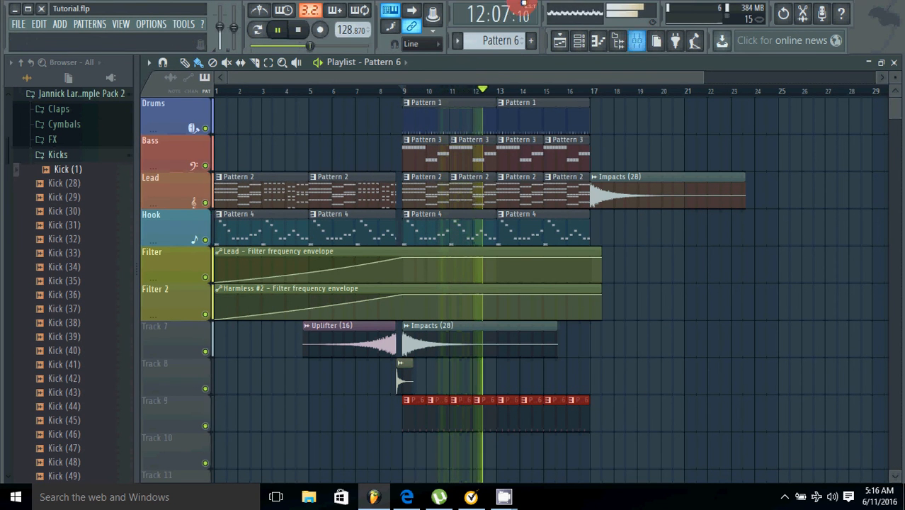
pyautogui.click(301, 30)
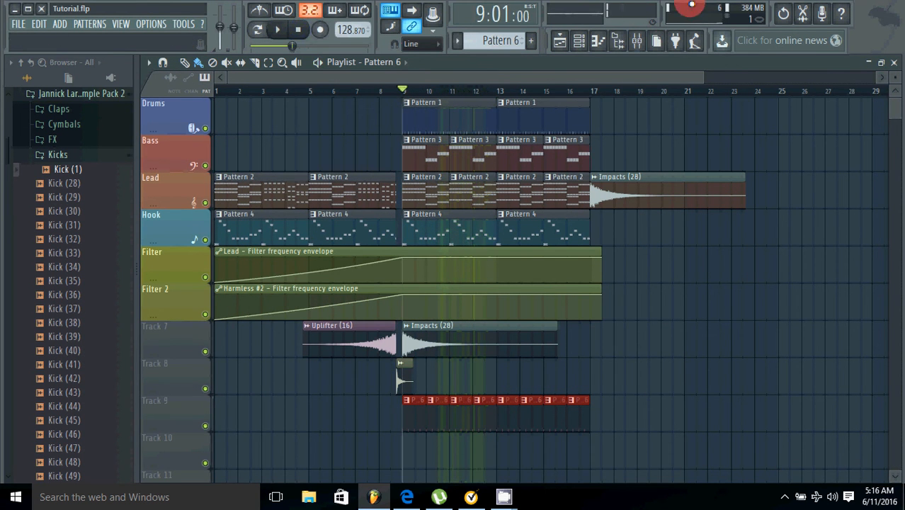
# Load Fruity Compressor into effect slot 6 of Insert 5 and set its ratio to 25.3:1
pyautogui.click(637, 40)
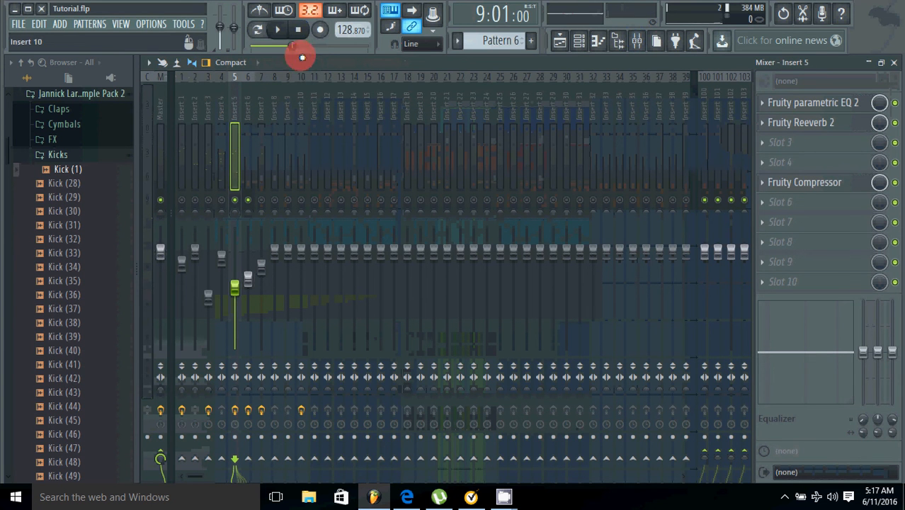
pyautogui.click(772, 207)
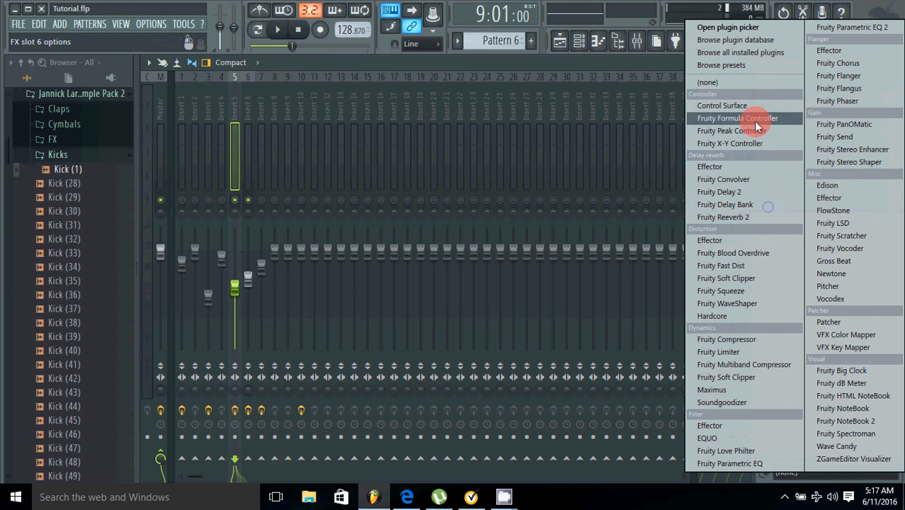
pyautogui.click(709, 343)
pyautogui.moveTo(323, 146); pyautogui.dragTo(493, 408)
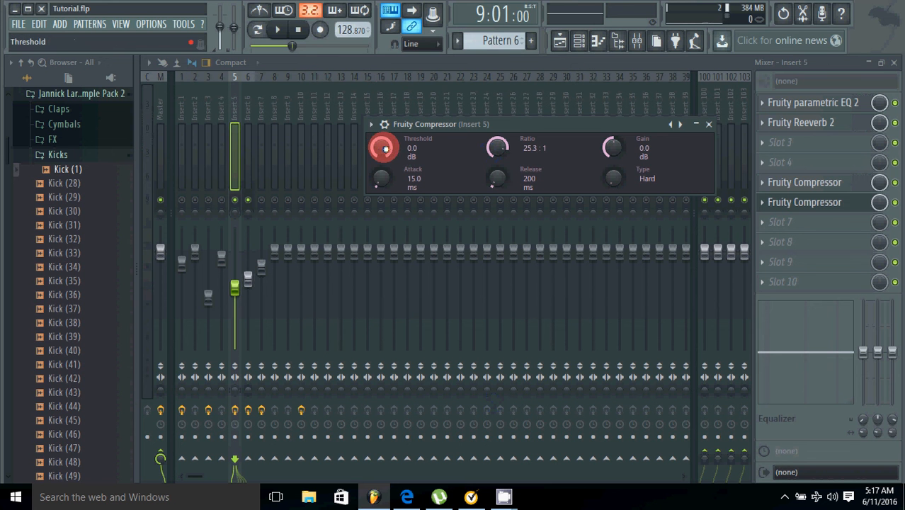
# Link the Insert 5 compressor's Threshold to Peak ctrl - Peak with the Inverted mapping formula, and close the compressor
pyautogui.rightClick(383, 147)
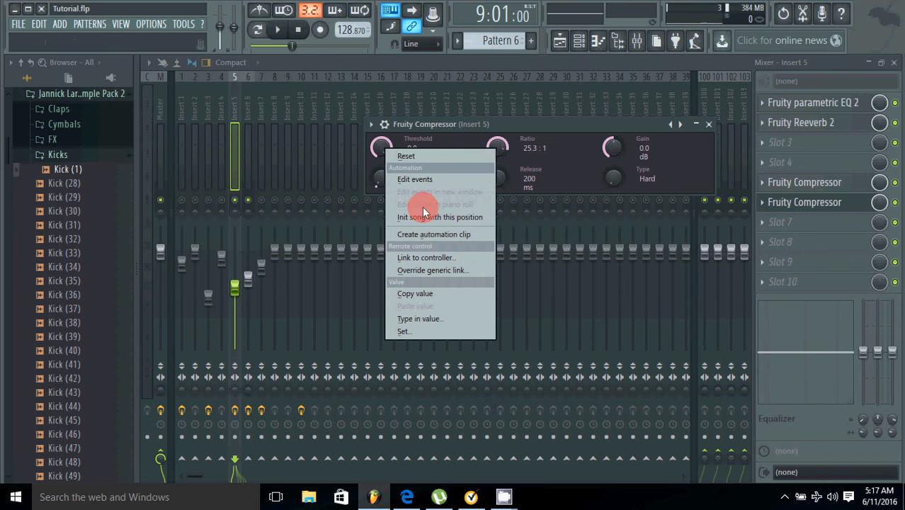
pyautogui.click(435, 259)
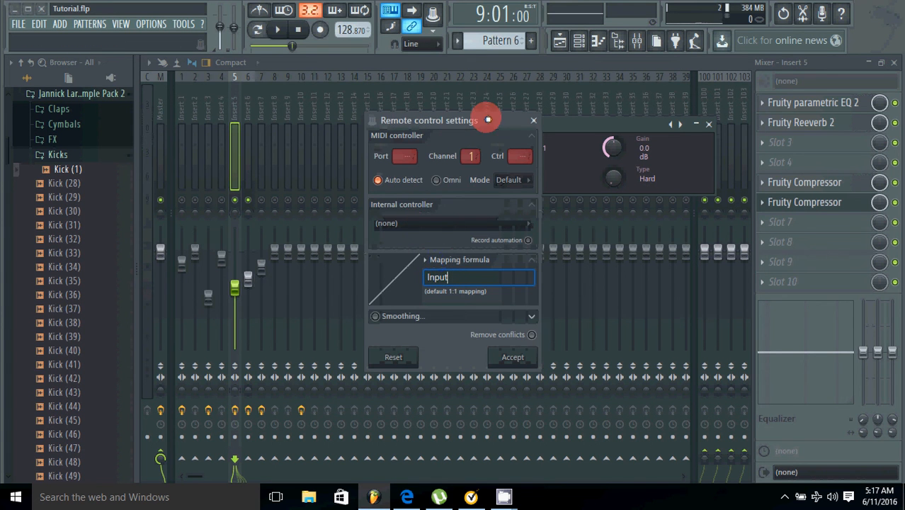
pyautogui.moveTo(472, 122); pyautogui.dragTo(465, 125)
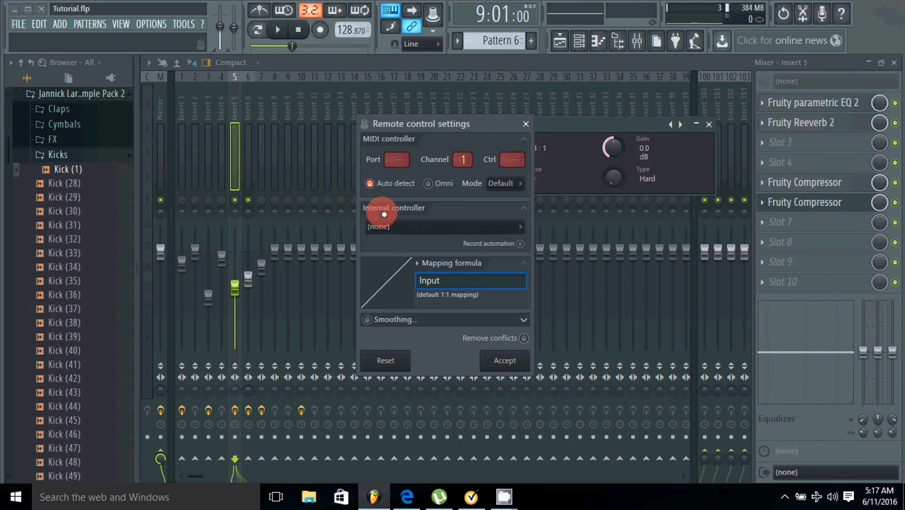
pyautogui.click(499, 228)
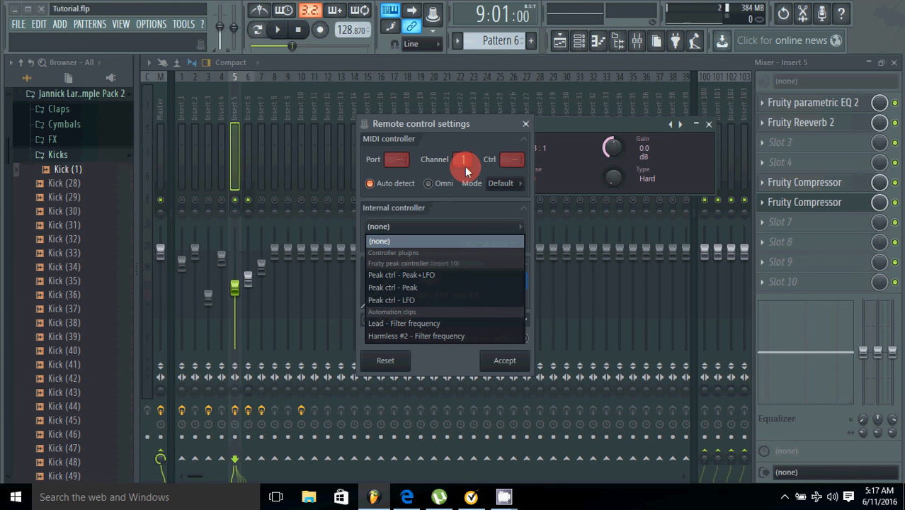
pyautogui.click(411, 288)
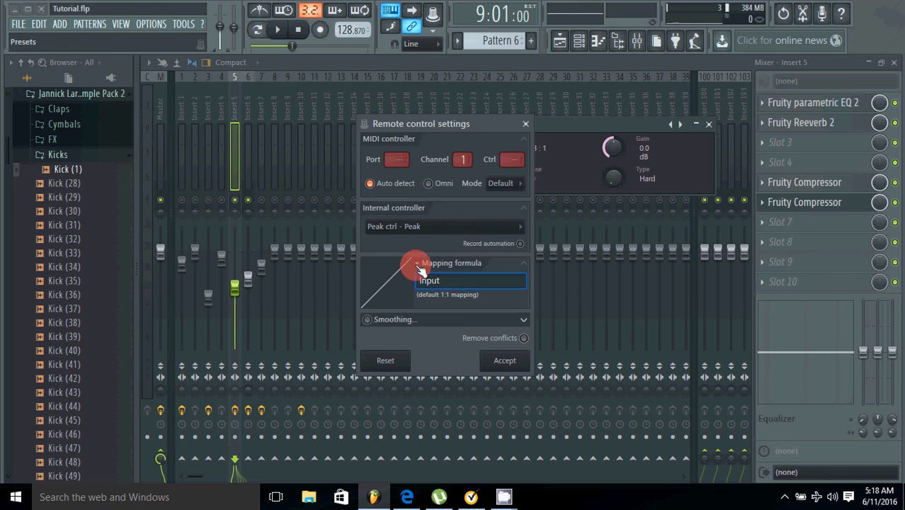
pyautogui.click(418, 264)
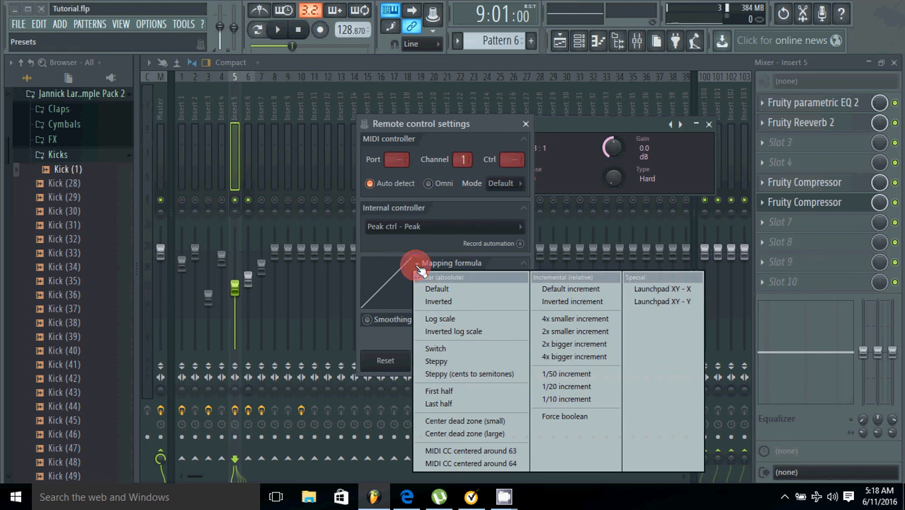
pyautogui.click(447, 302)
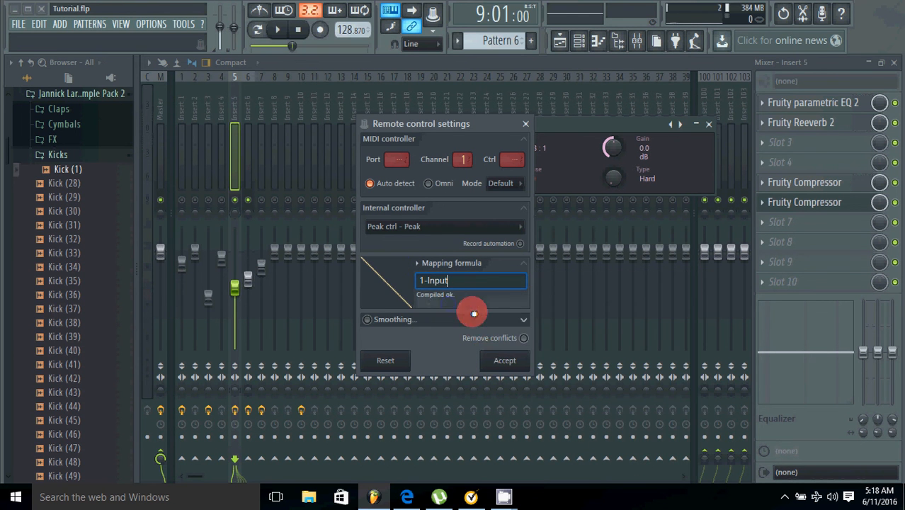
pyautogui.click(498, 361)
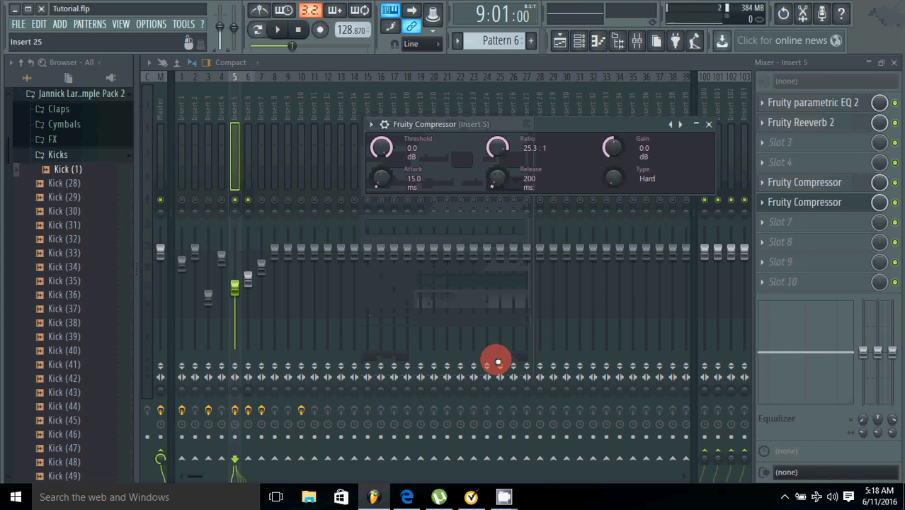
pyautogui.click(716, 125)
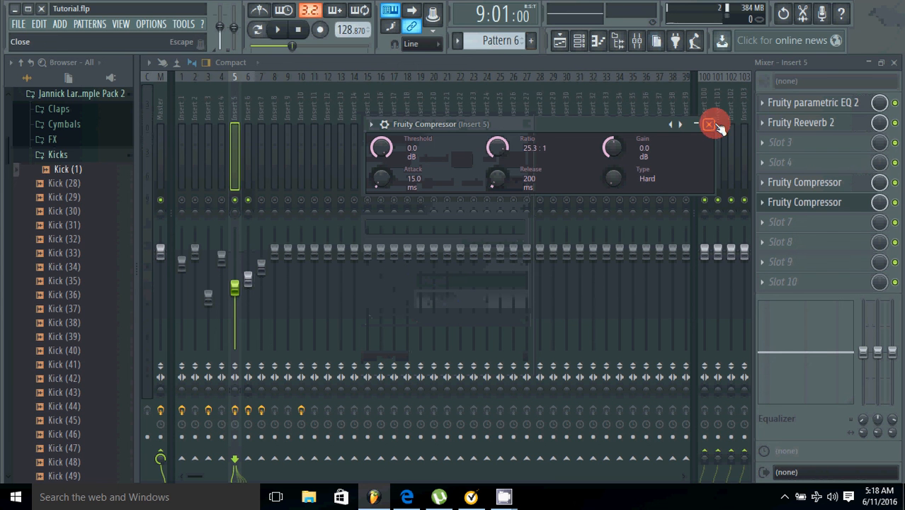
# Load Fruity Compressor into effect slot 6 of Insert 6 and set its ratio to 25.2:1
pyautogui.click(246, 117)
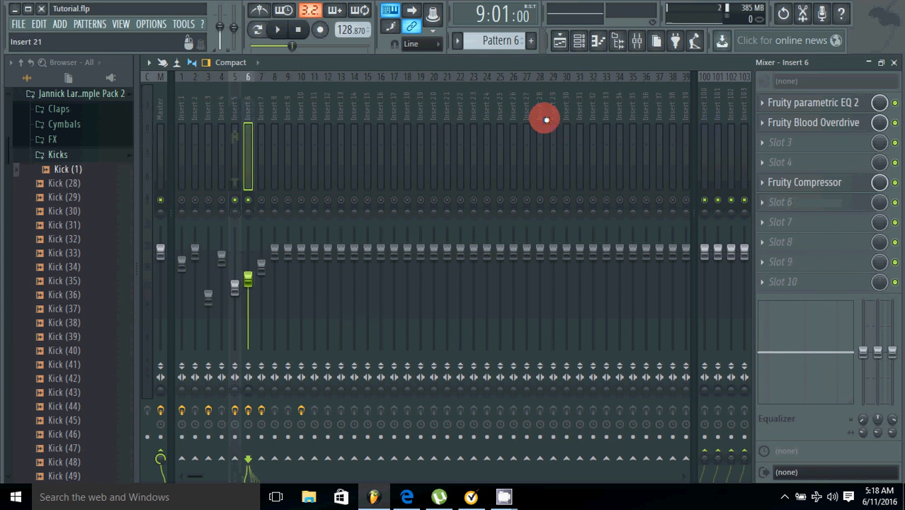
pyautogui.click(786, 201)
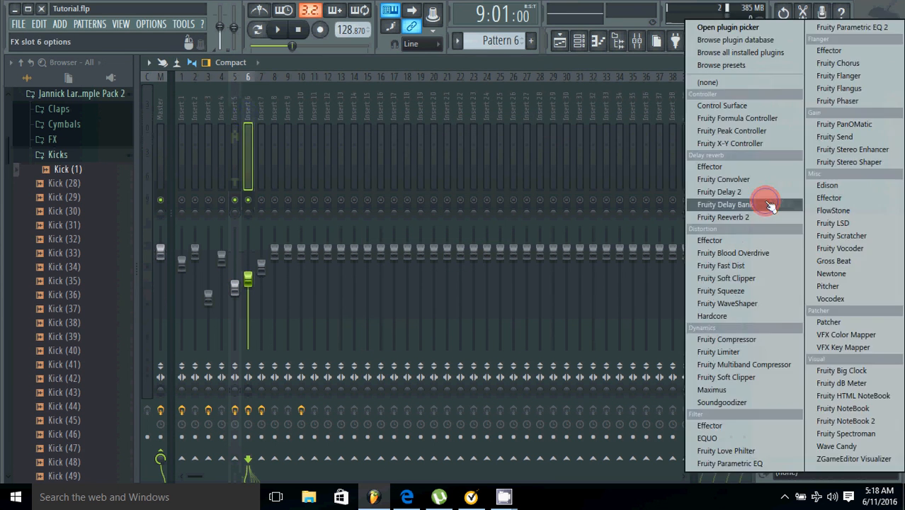
pyautogui.click(723, 339)
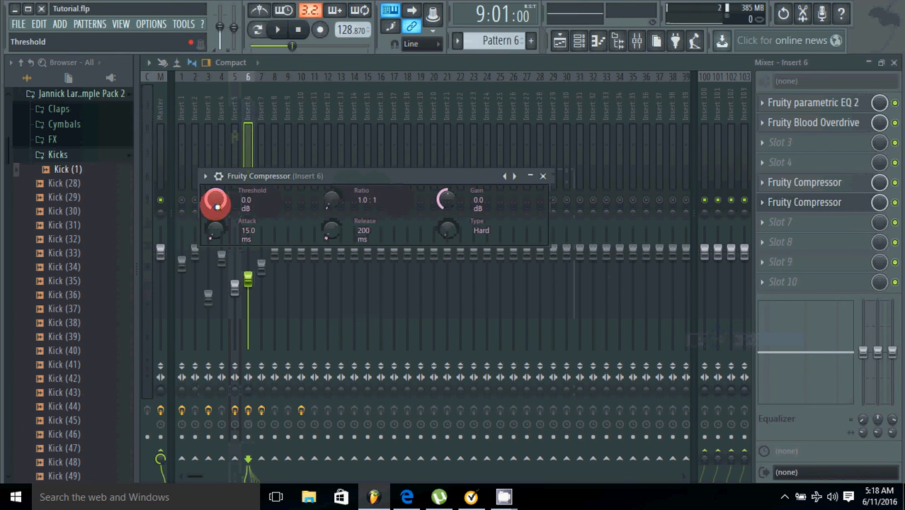
pyautogui.moveTo(335, 202)
pyautogui.mouseDown()
pyautogui.moveTo(289, 57)
pyautogui.moveTo(299, 448)
pyautogui.moveTo(329, 201)
pyautogui.mouseUp()
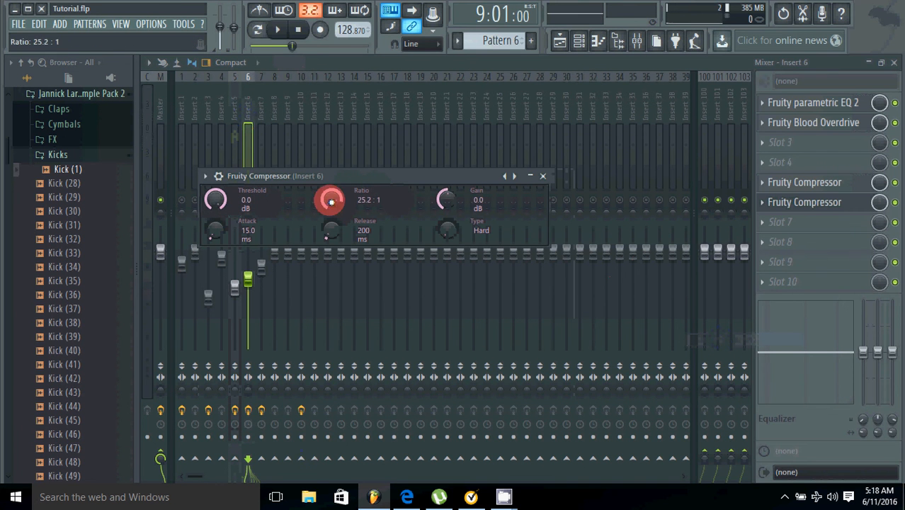
# Link the Insert 6 compressor's Threshold to Peak ctrl - Peak with the Inverted mapping formula, and close the compressor
pyautogui.rightClick(214, 212)
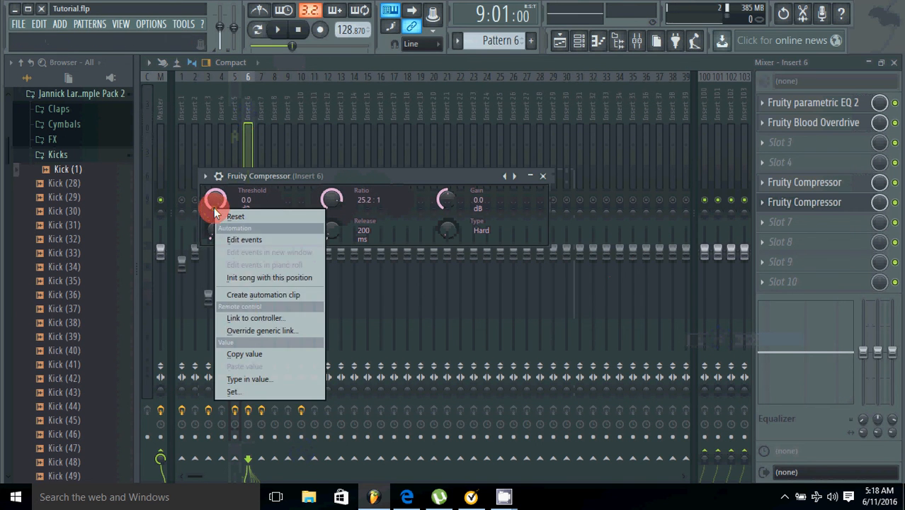
pyautogui.click(243, 319)
pyautogui.click(456, 223)
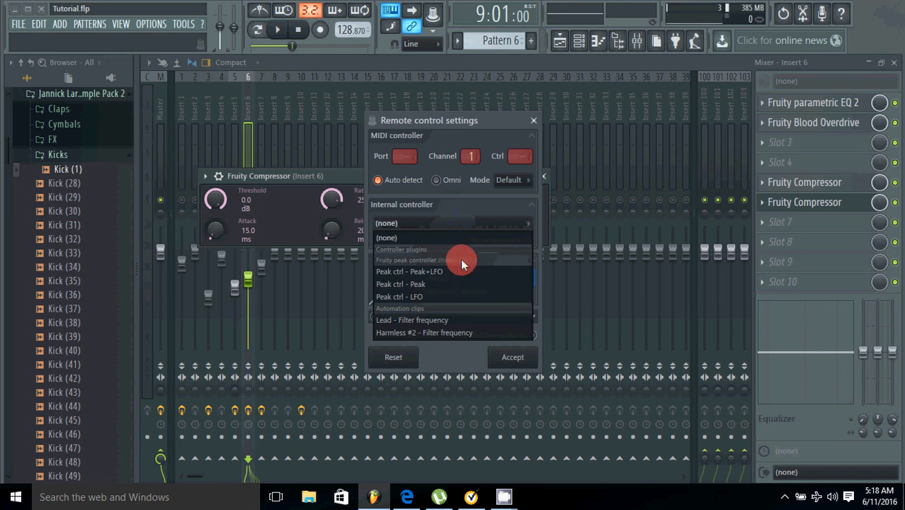
pyautogui.click(414, 287)
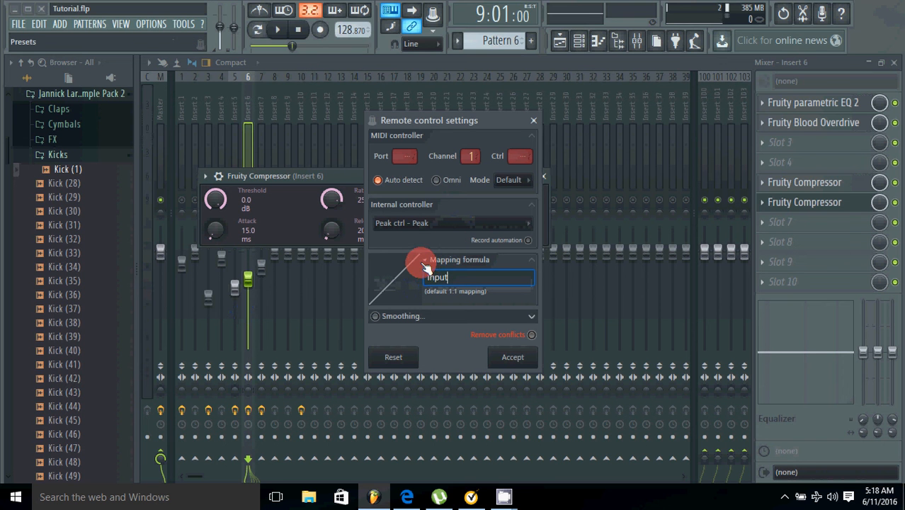
pyautogui.click(431, 263)
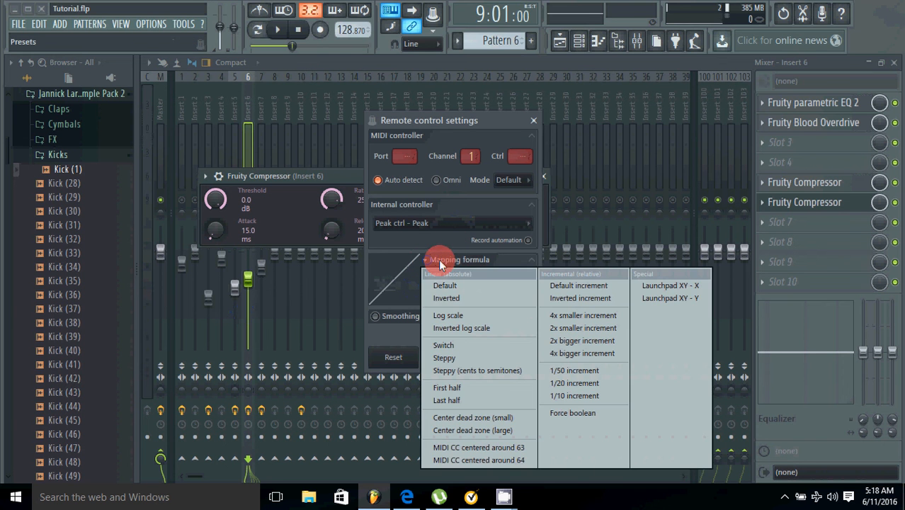
pyautogui.click(443, 300)
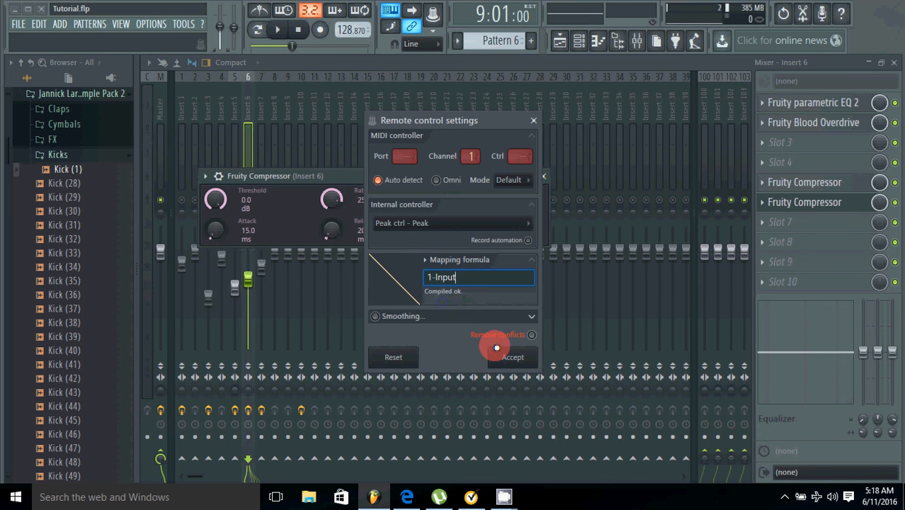
pyautogui.click(511, 359)
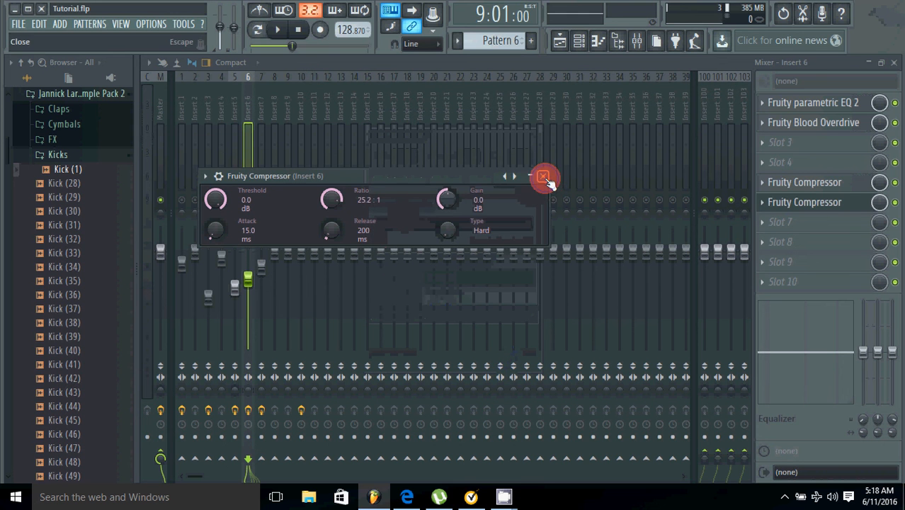
pyautogui.click(540, 176)
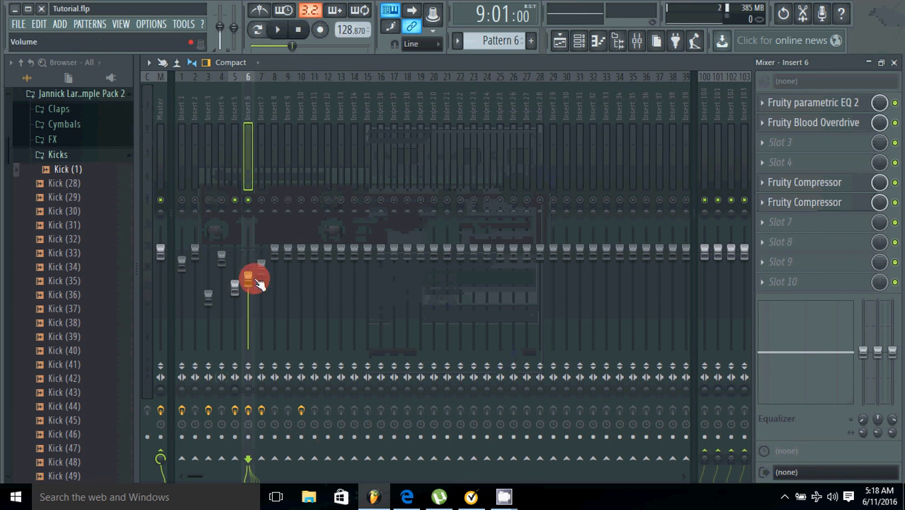
# Play the song from bar 9 to hear the sidechained Inserts 5 and 6, and stop playback
pyautogui.click(279, 30)
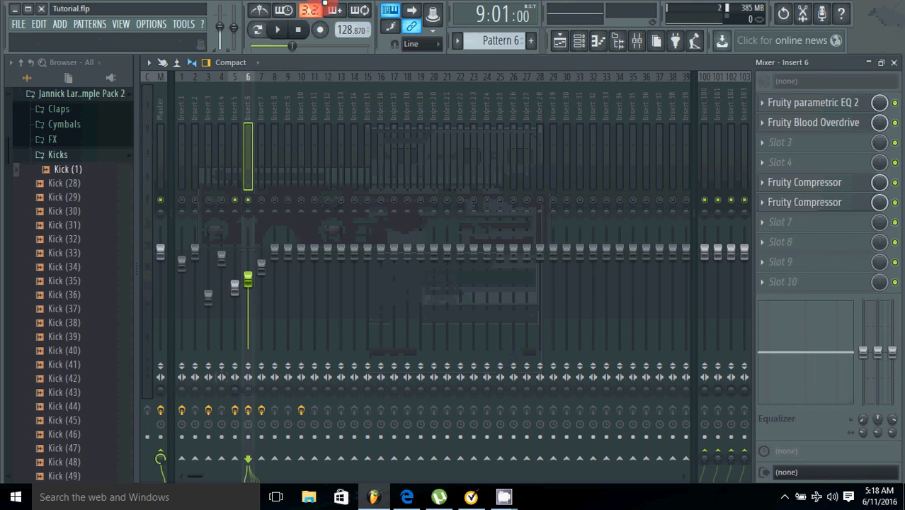
pyautogui.click(281, 31)
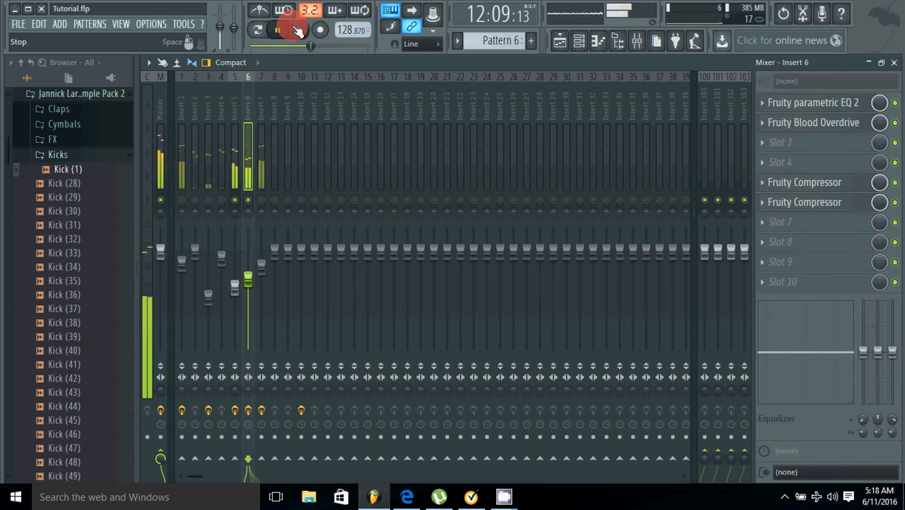
pyautogui.click(298, 30)
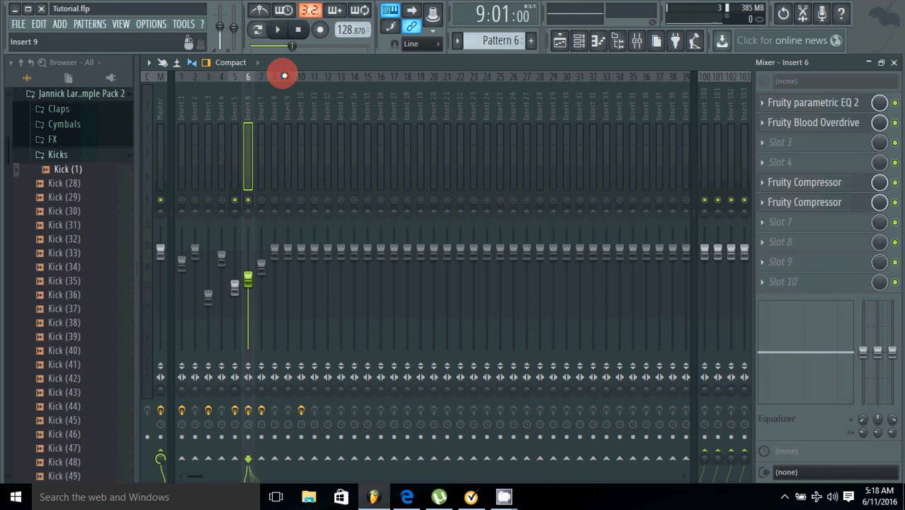
# Look over the kick's steps in the channel rack and open the Fruity Peak Controller on Insert 10
pyautogui.click(301, 99)
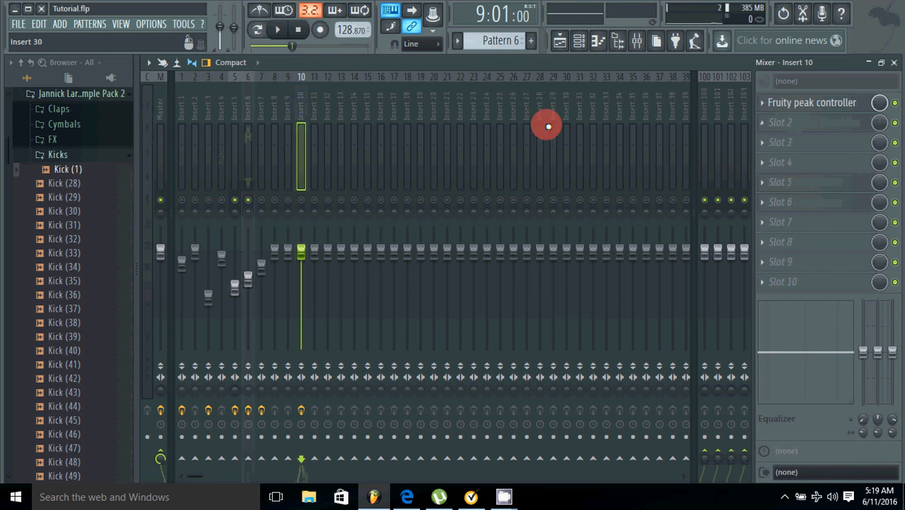
pyautogui.click(578, 41)
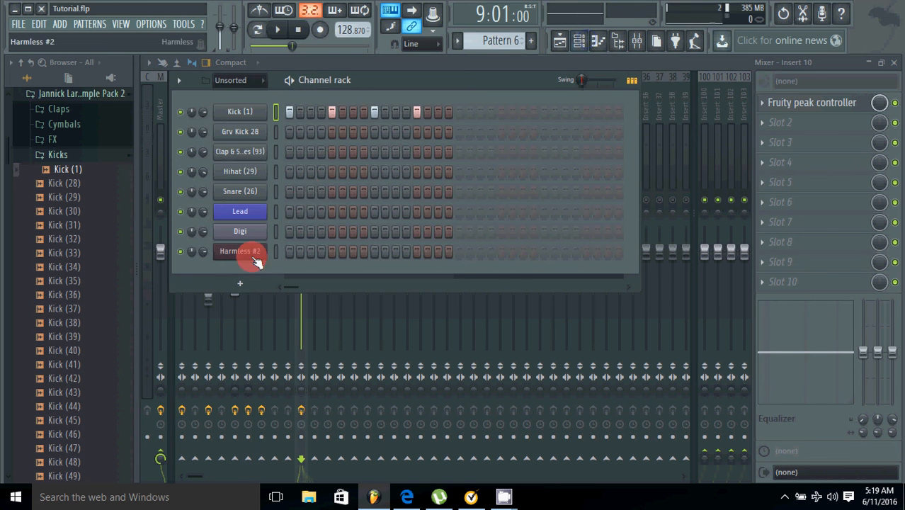
pyautogui.press('KP_Add')
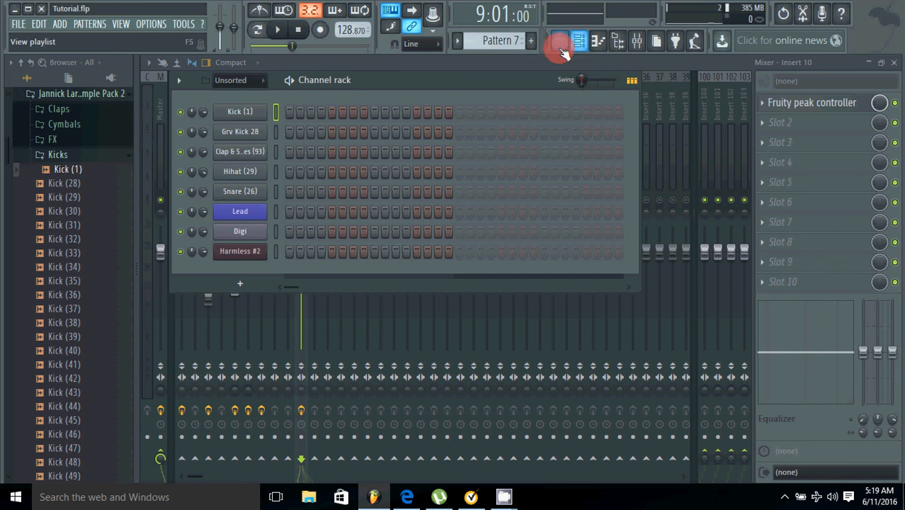
pyautogui.scroll(-1, 460, 41)
pyautogui.click(584, 42)
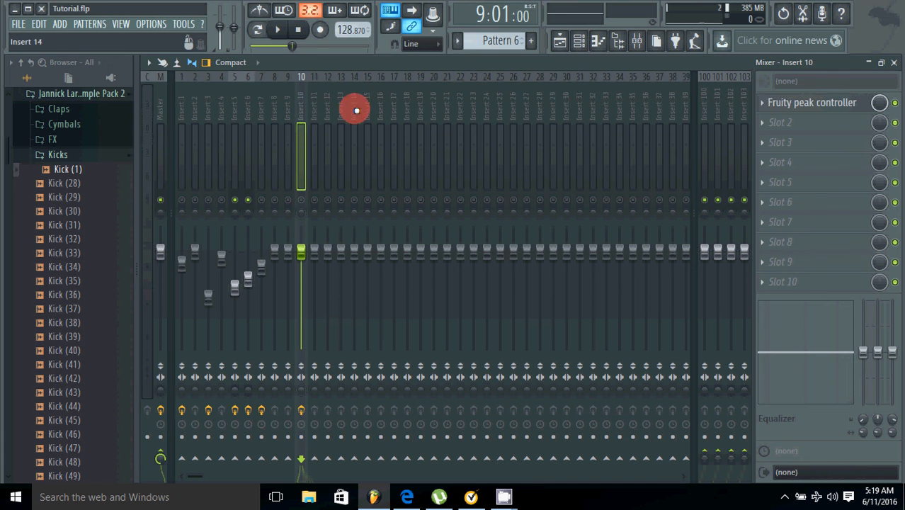
pyautogui.click(789, 104)
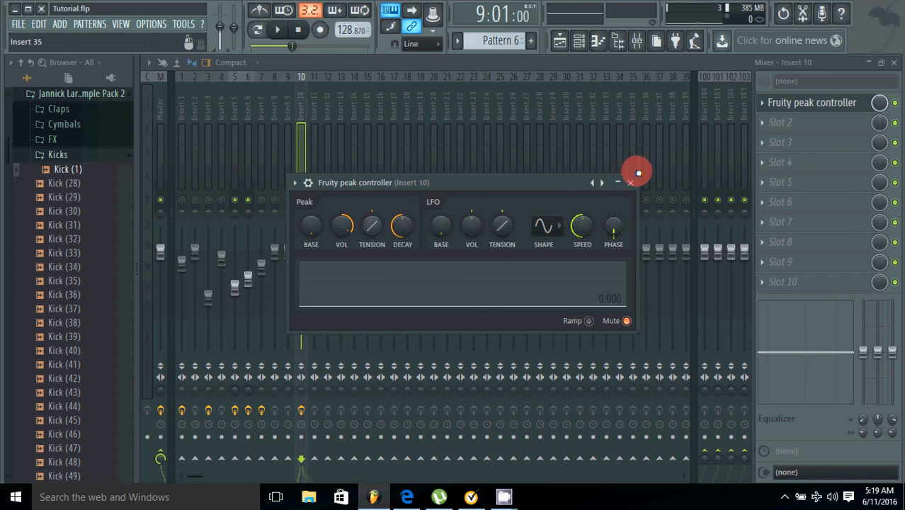
# Close the Peak Controller, play the song from bar 9 with Insert 5 selected, select Insert 10, and stop playback
pyautogui.click(632, 182)
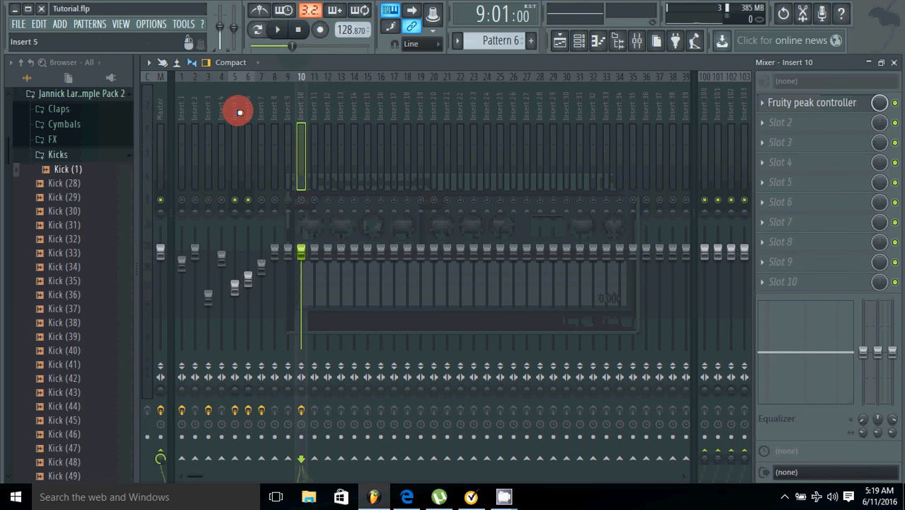
pyautogui.click(237, 111)
pyautogui.click(282, 29)
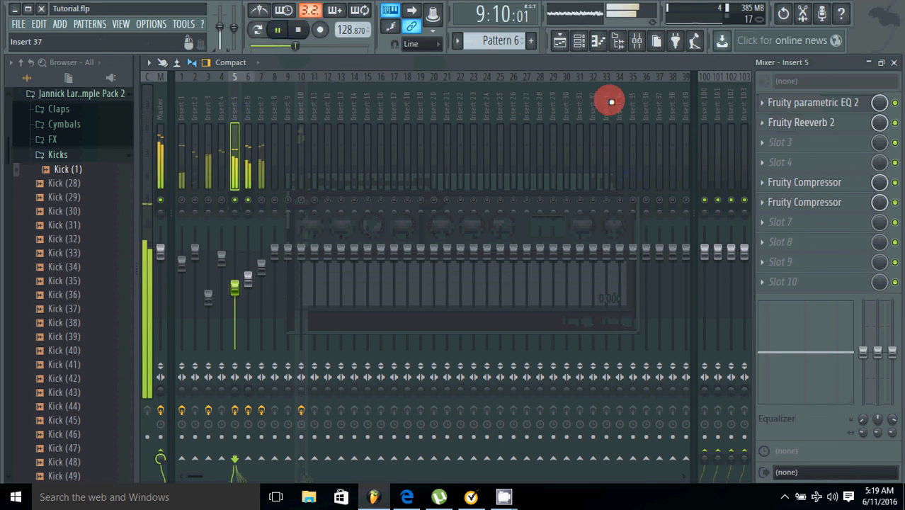
pyautogui.click(302, 117)
pyautogui.click(298, 29)
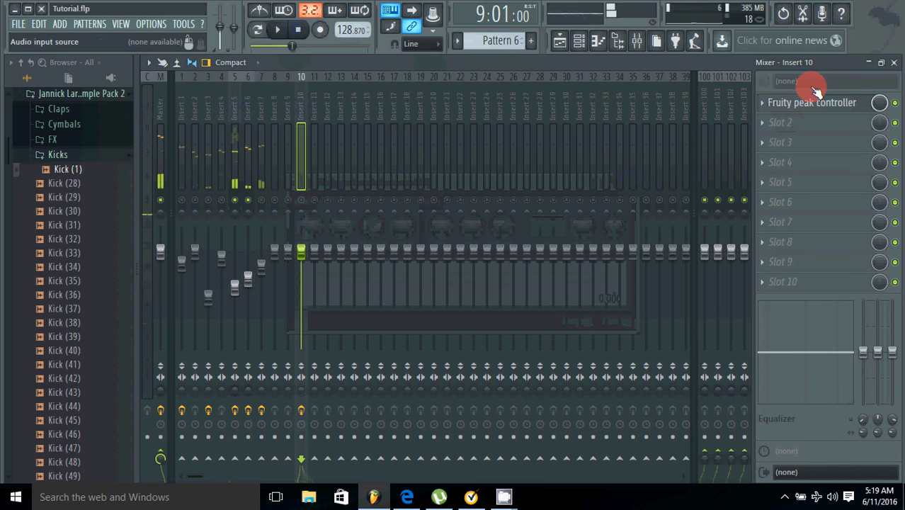
# Reopen Insert 10's Fruity Peak Controller and, during playback from bar 9, raise Peak tension to 100%, lower it well below zero, and stop playback
pyautogui.click(808, 104)
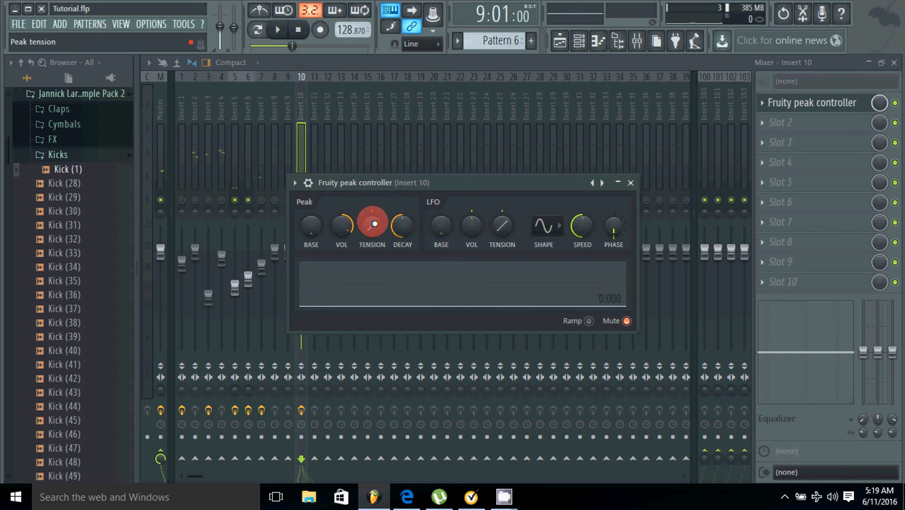
pyautogui.moveTo(466, 182); pyautogui.dragTo(488, 165)
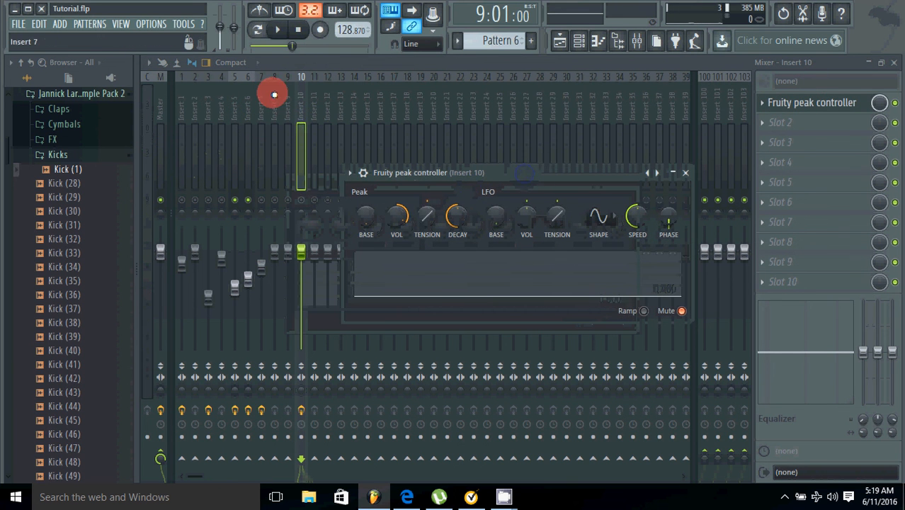
pyautogui.click(277, 37)
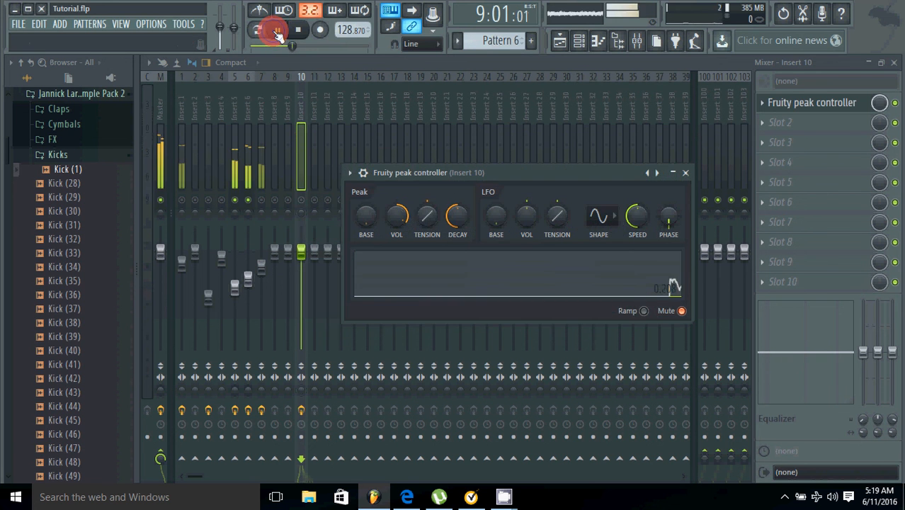
pyautogui.moveTo(429, 224); pyautogui.dragTo(404, 126)
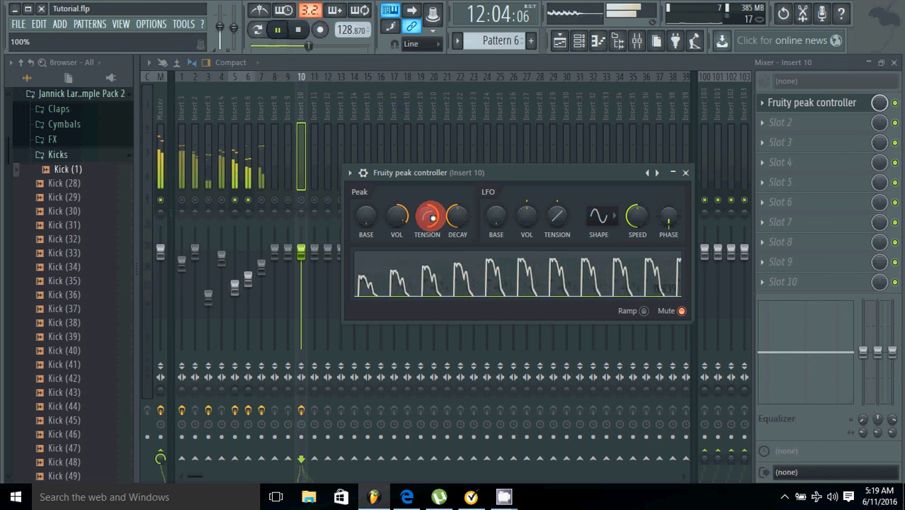
pyautogui.moveTo(432, 218); pyautogui.dragTo(441, 407)
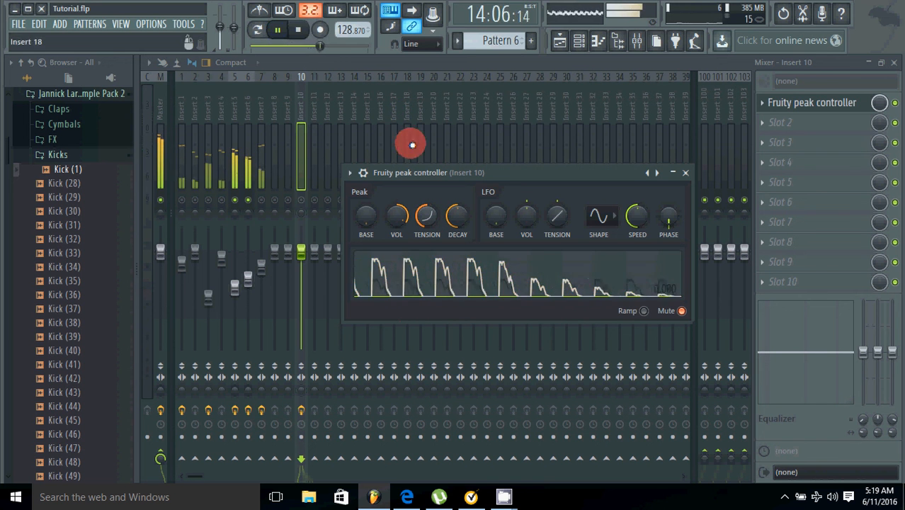
pyautogui.click(299, 29)
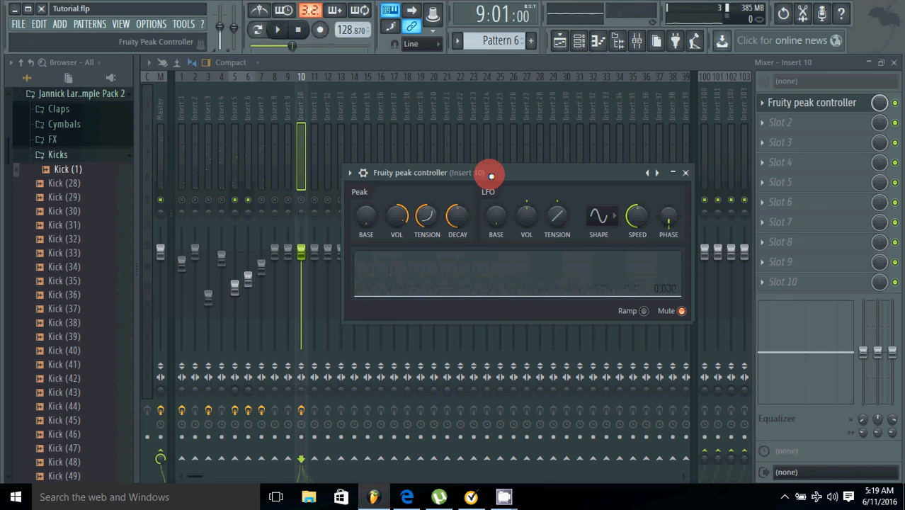
# Close the Peak Controller, review the effect slots of Inserts 5 and 10, and open the playlist
pyautogui.click(683, 173)
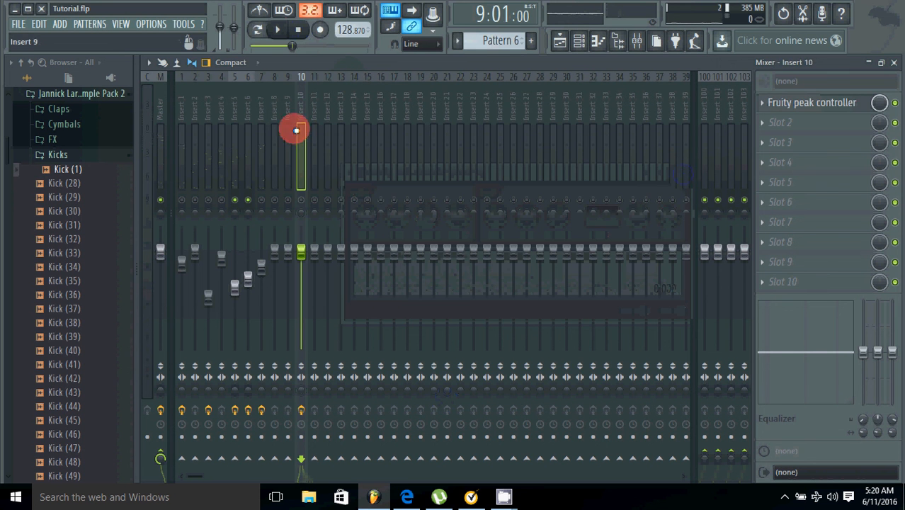
pyautogui.click(233, 115)
pyautogui.click(407, 117)
pyautogui.click(234, 113)
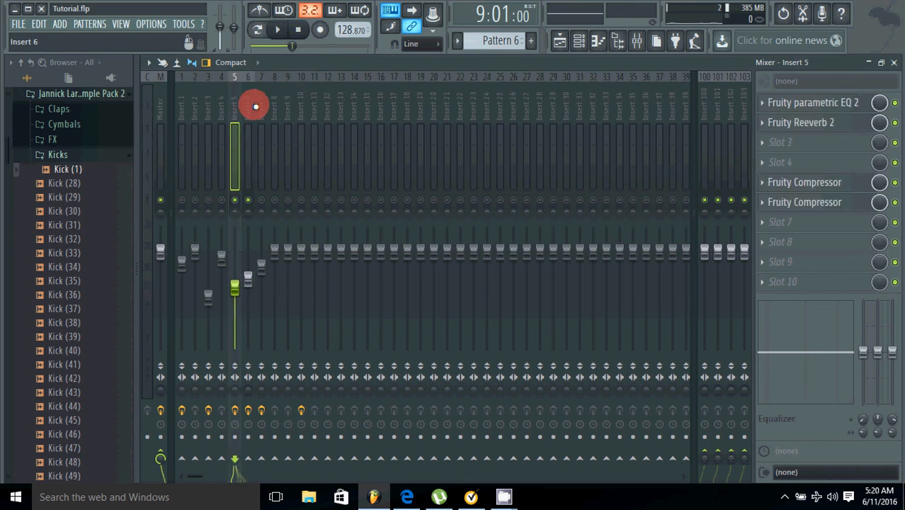
pyautogui.click(302, 106)
pyautogui.click(558, 41)
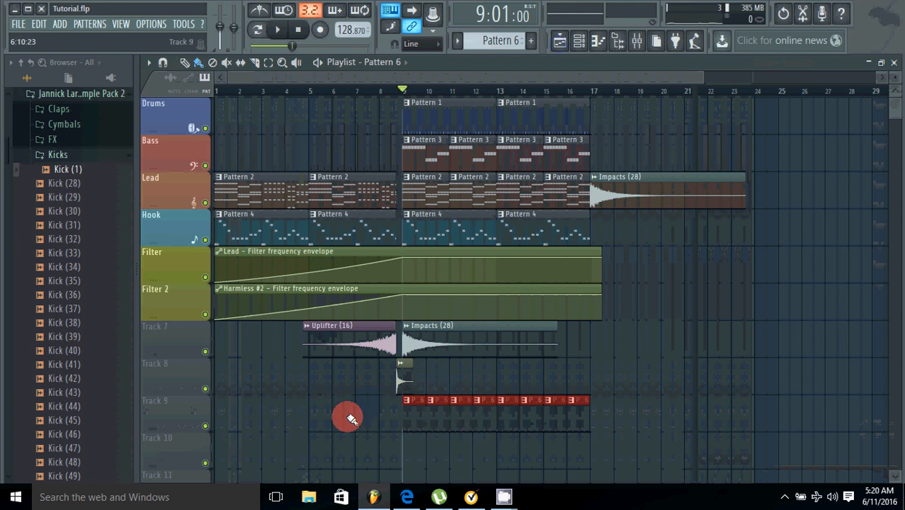